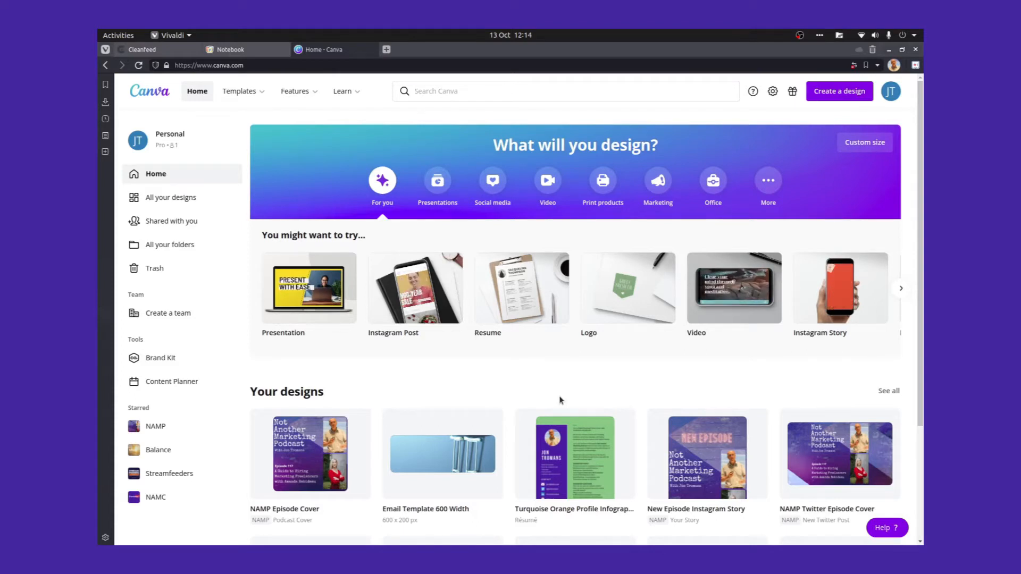
- Search for "Podcast cover" and open the suggested Podcast Cover template collection
left_click(450, 93)
type("P")
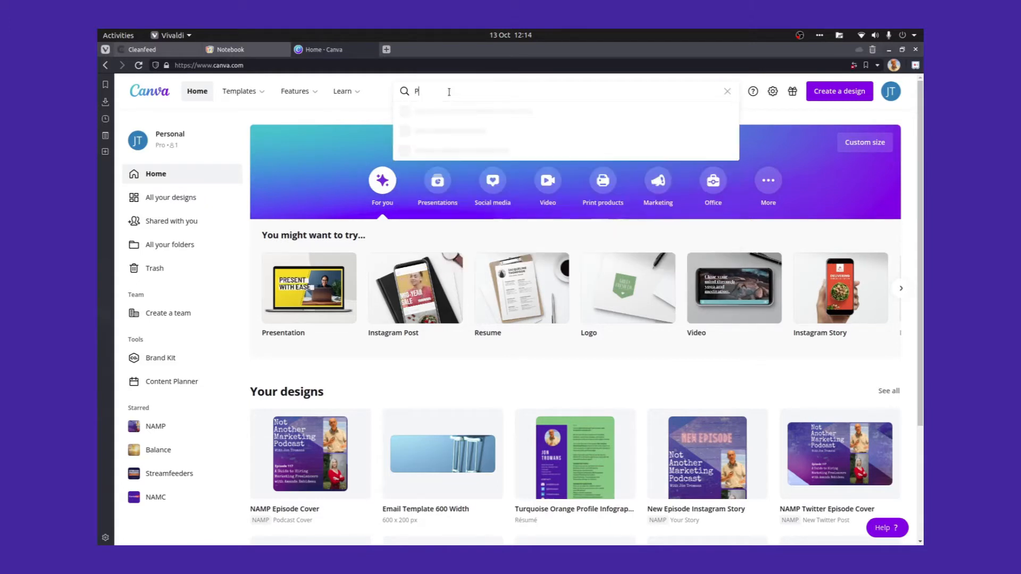
type("odcast cover")
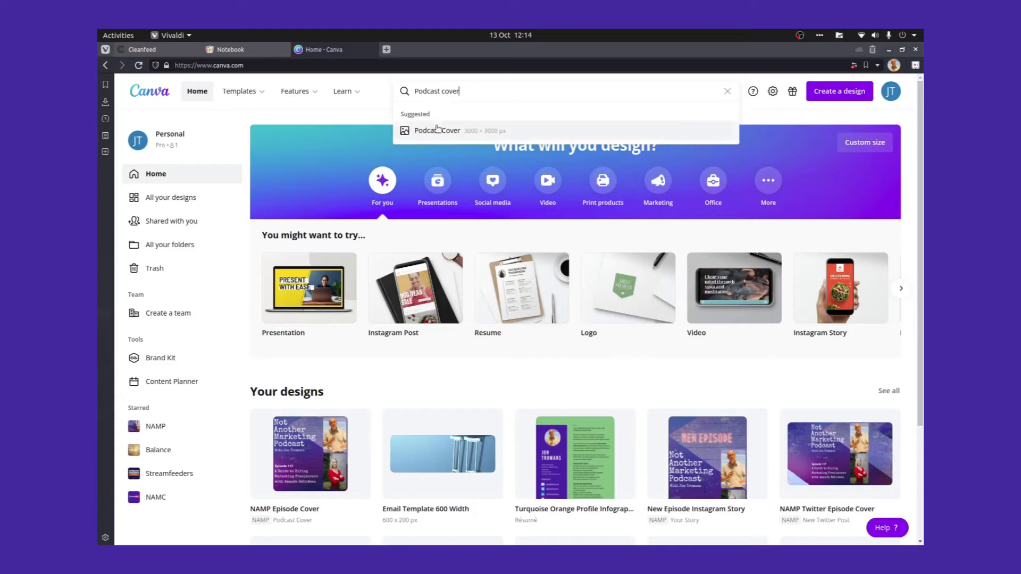
left_click(437, 129)
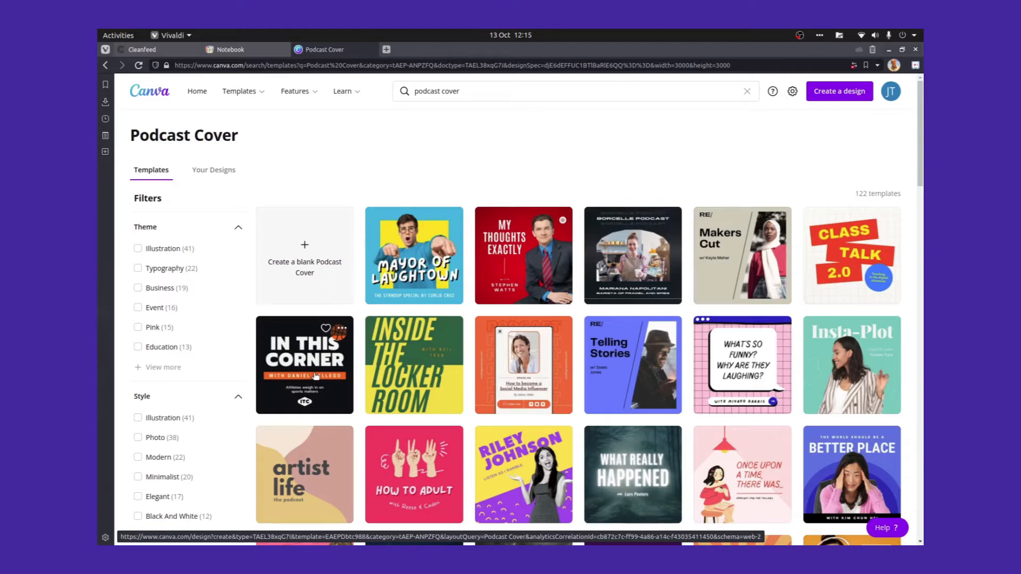
- Browse the podcast cover templates and open the black-and-yellow "What You Wish For" true crime design for editing
scroll(404, 375, "down", 6)
scroll(478, 376, "down", 8)
scroll(473, 376, "down", 9)
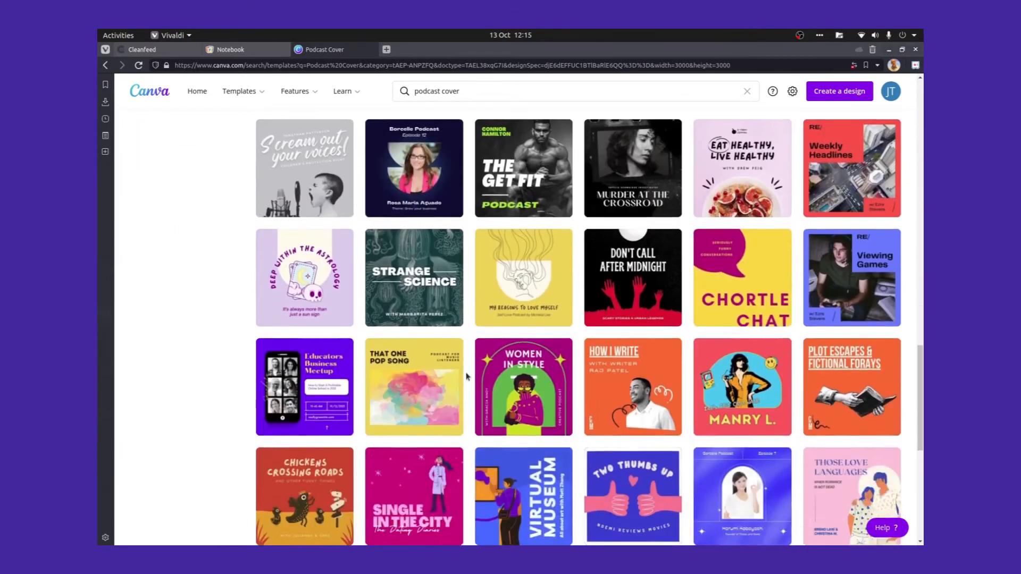
scroll(467, 376, "down", 5)
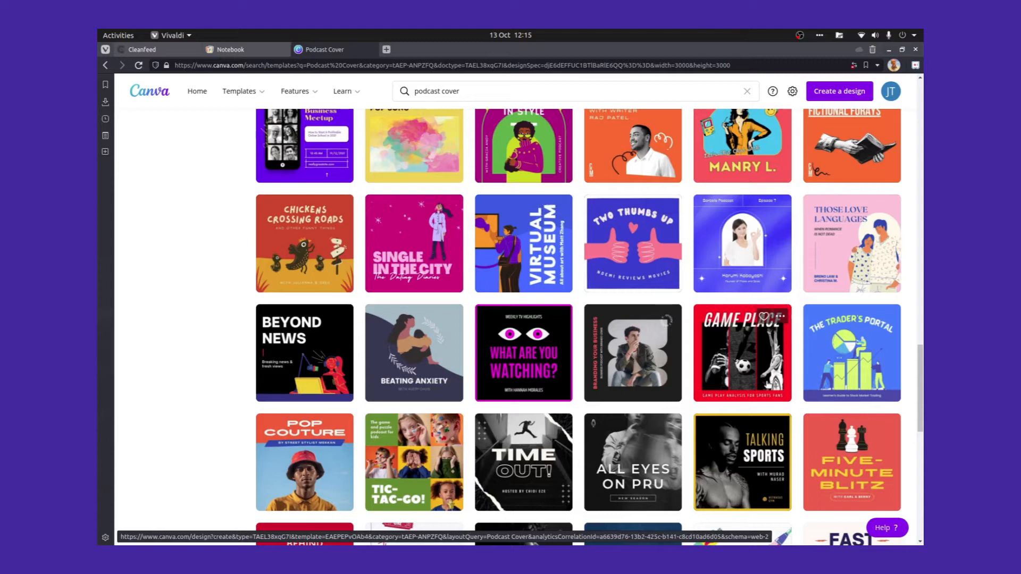
scroll(654, 346, "up", 20)
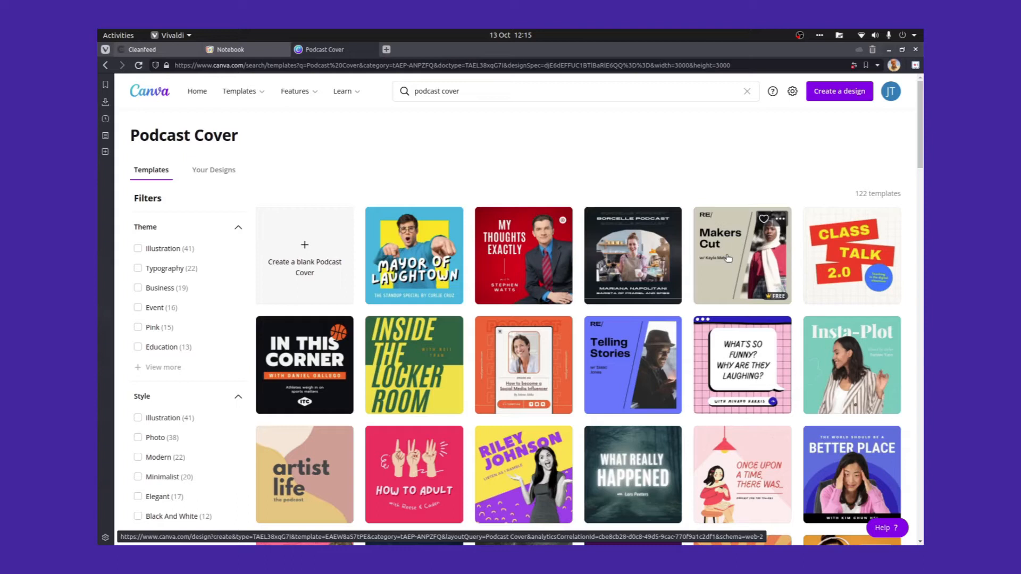
scroll(672, 343, "down", 6)
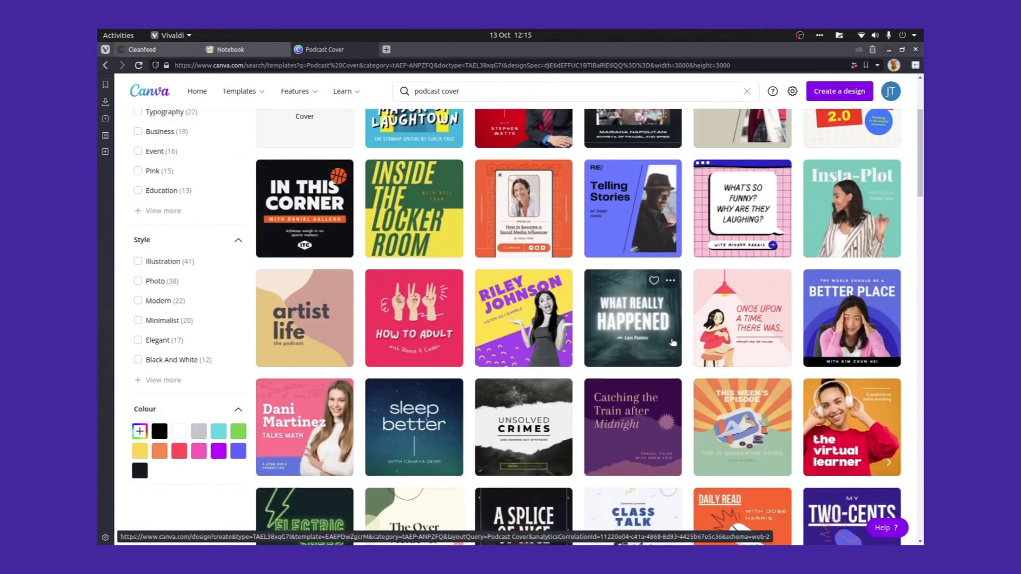
scroll(672, 342, "down", 2)
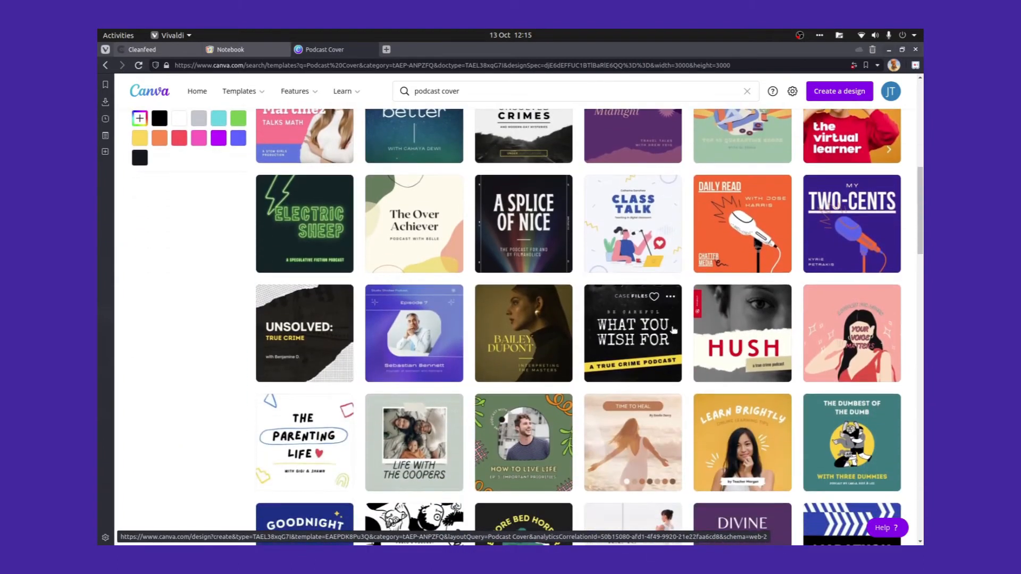
scroll(680, 312, "down", 1)
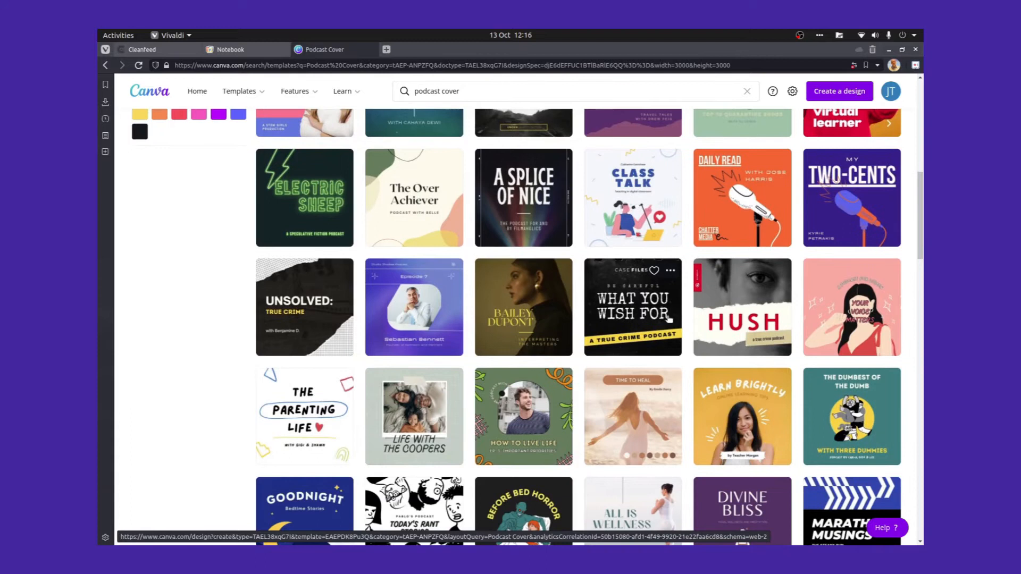
left_click(619, 303)
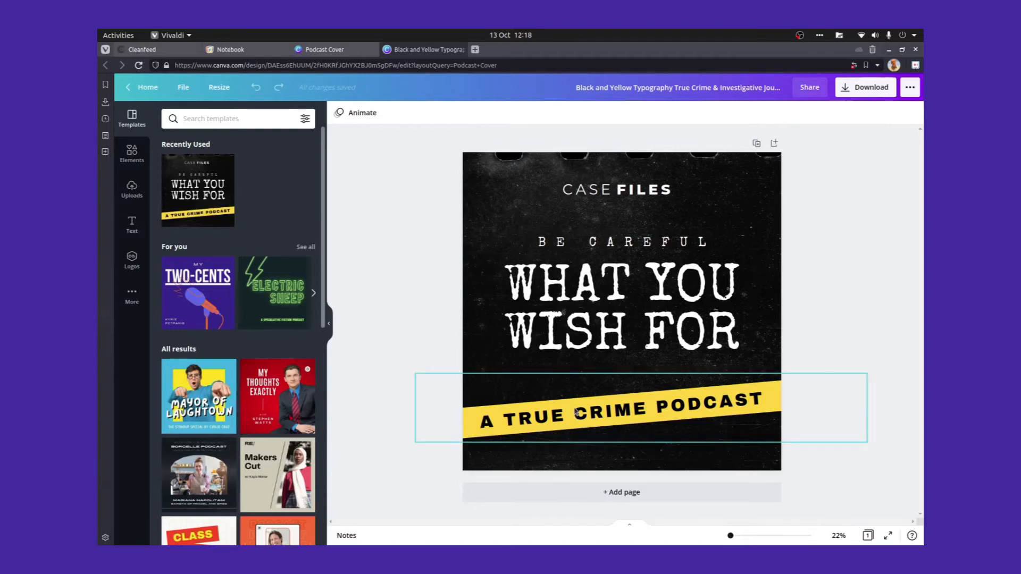
- Replace the large "WHAT YOU WISH FOR" title on the cover with "NAME OF PODCAST"
left_click(619, 307)
double_click(575, 285)
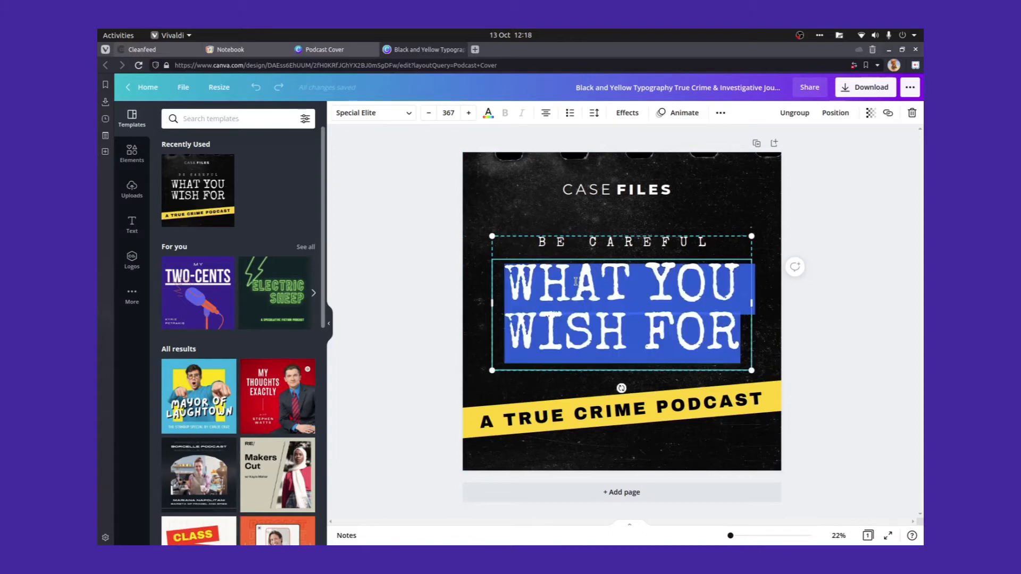
type("NAME ")
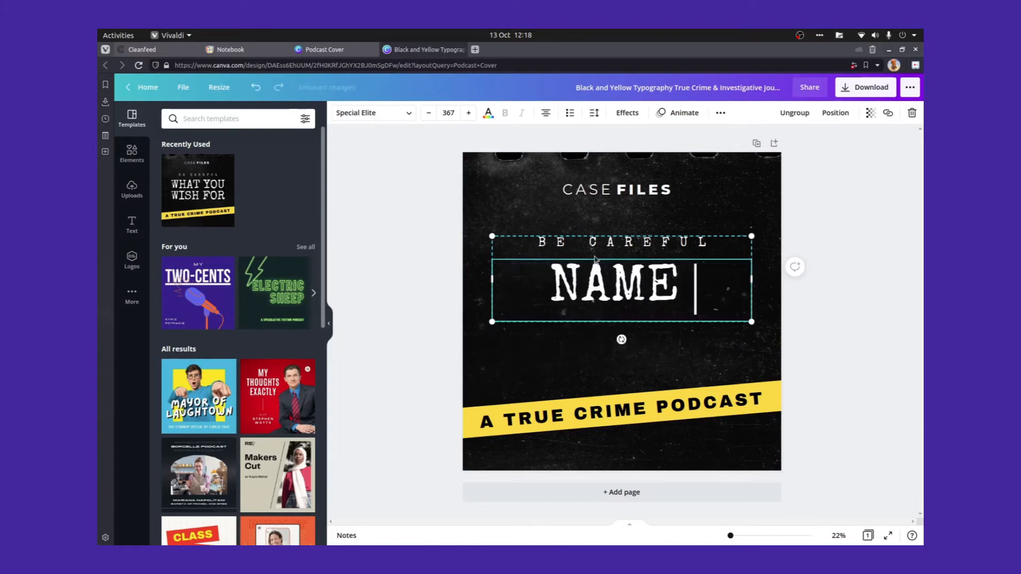
type("OF PODCAST")
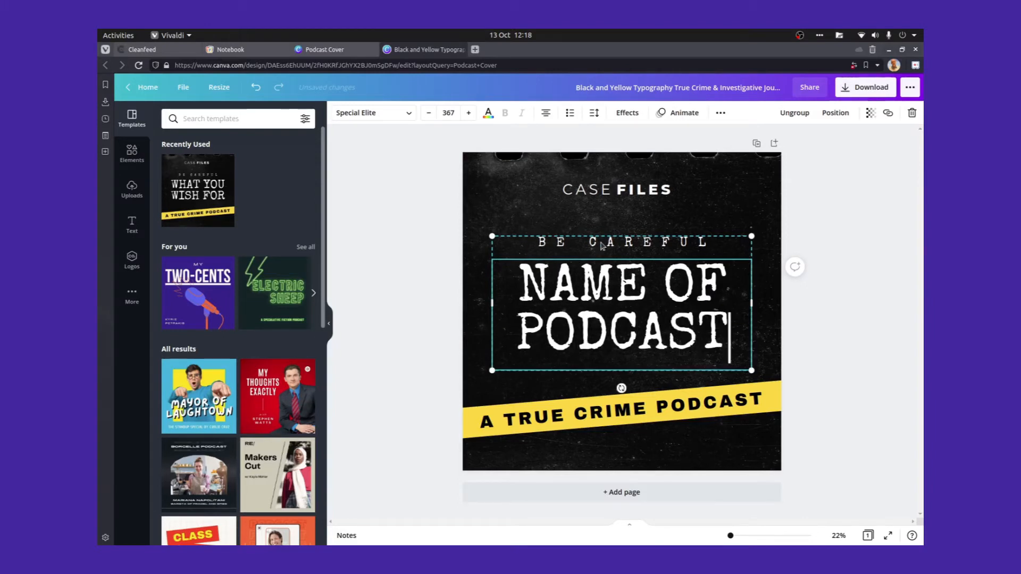
- Replace the "CASE FILES" heading above the title with "WITH" followed by the host's first name
double_click(603, 192)
type("WITH")
double_click(634, 190)
type("TINA")
left_click(766, 247)
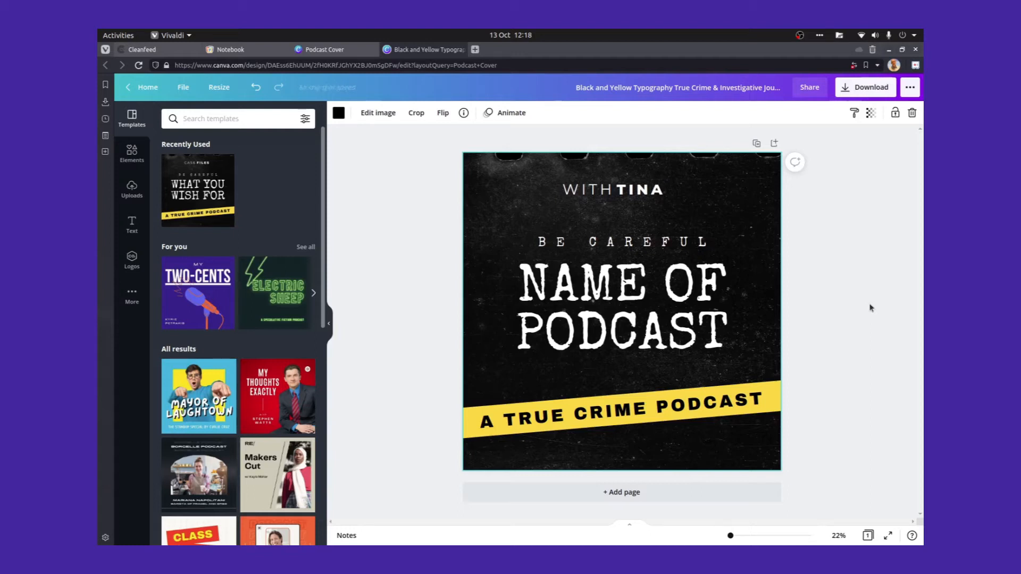
- Review the available download file types for the cover and close the download options without exporting
left_click(854, 94)
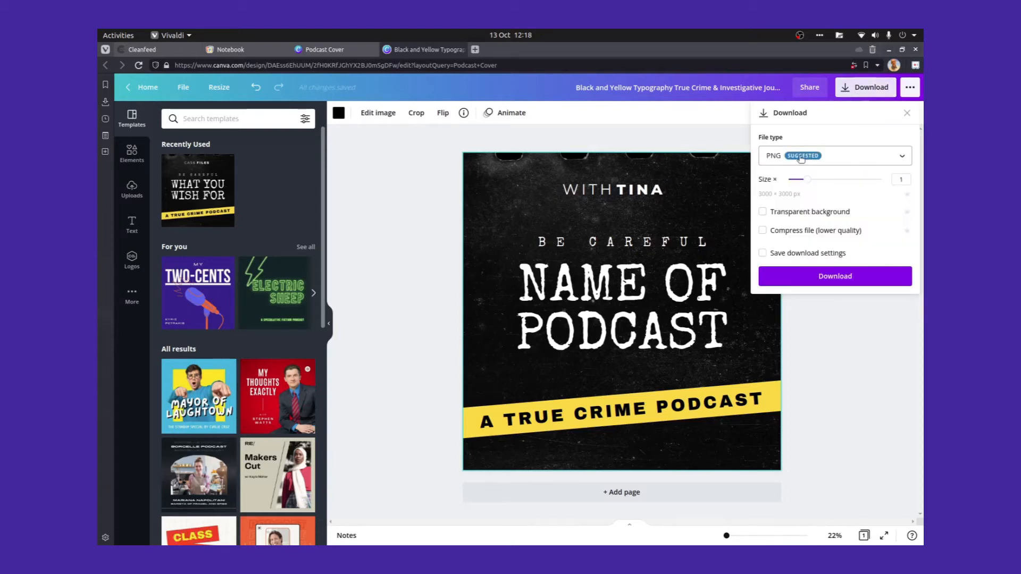
left_click(802, 158)
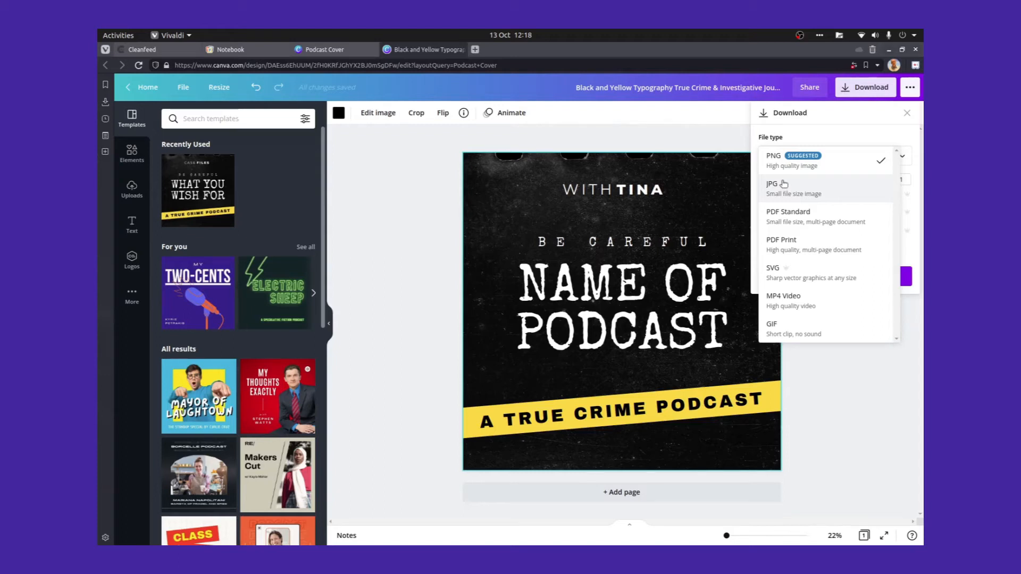
left_click(907, 113)
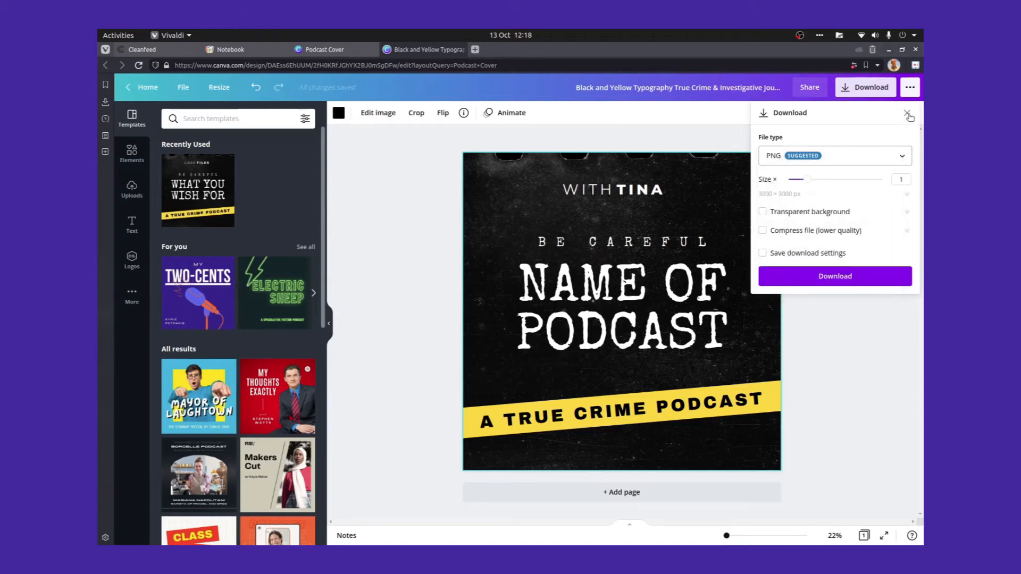
left_click(908, 113)
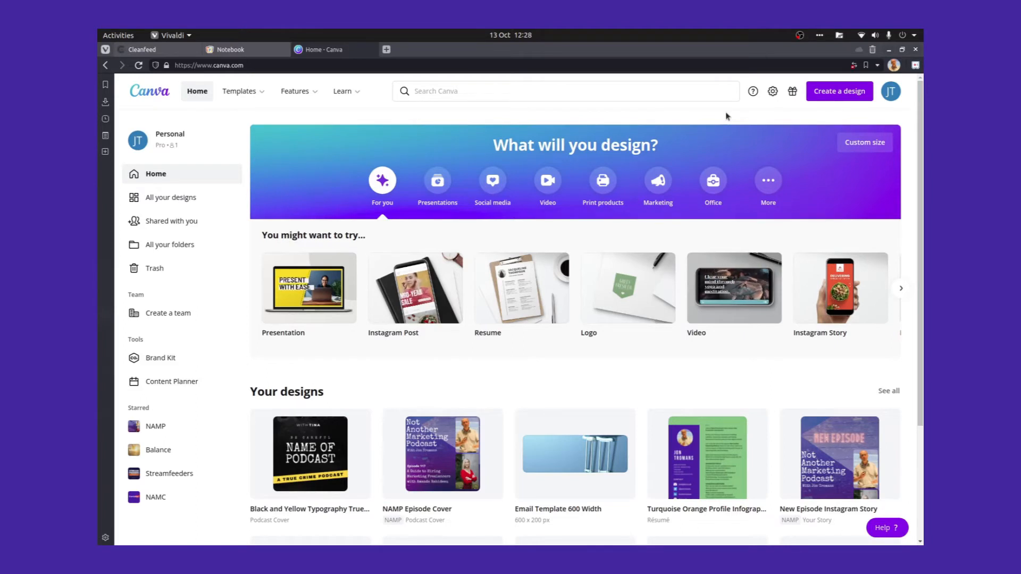
- View the New NAMP Cover design in the NAMP folder, close it and return to the home page
left_click(180, 426)
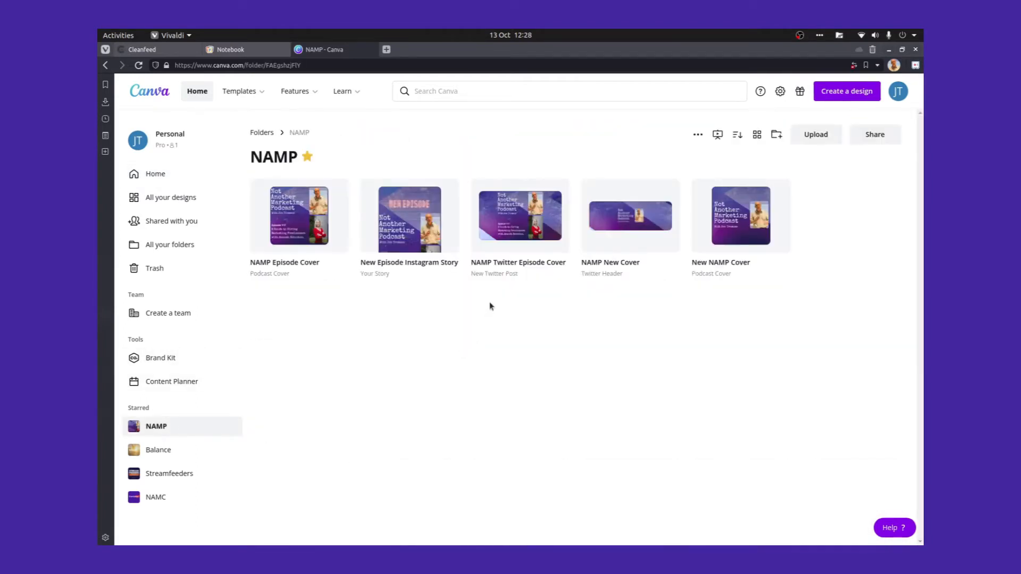
left_click(742, 220)
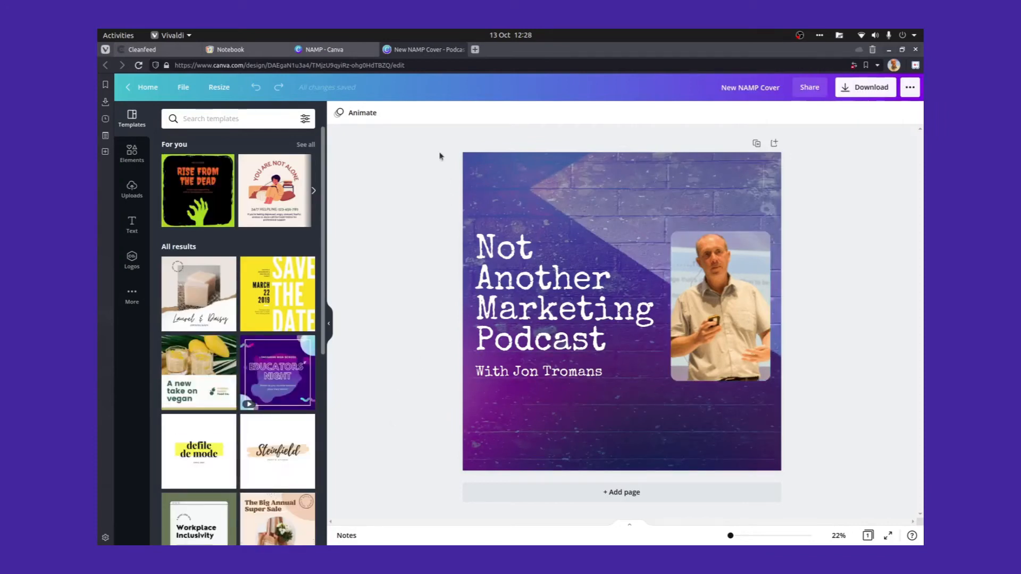
left_click(463, 48)
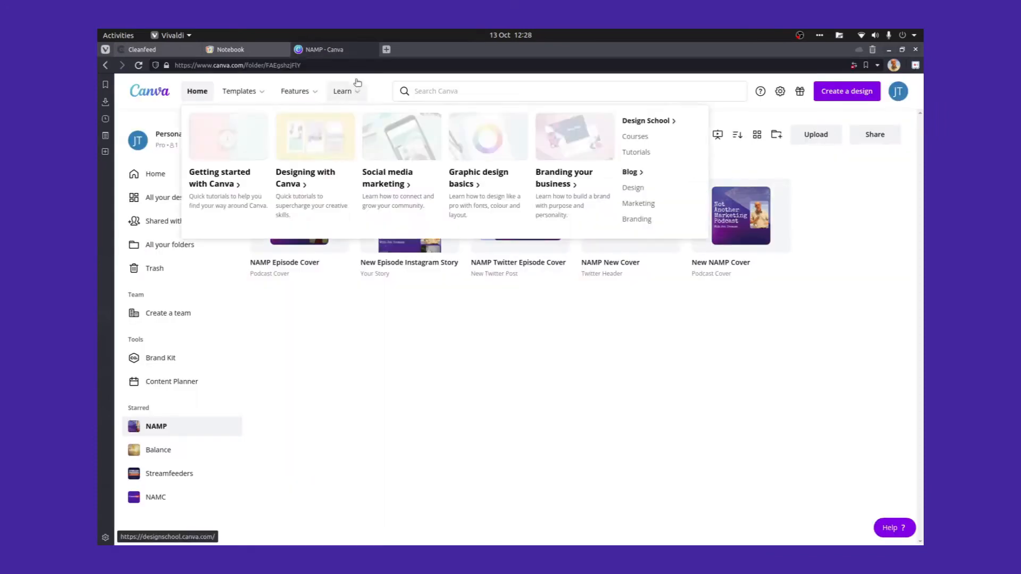
left_click(197, 90)
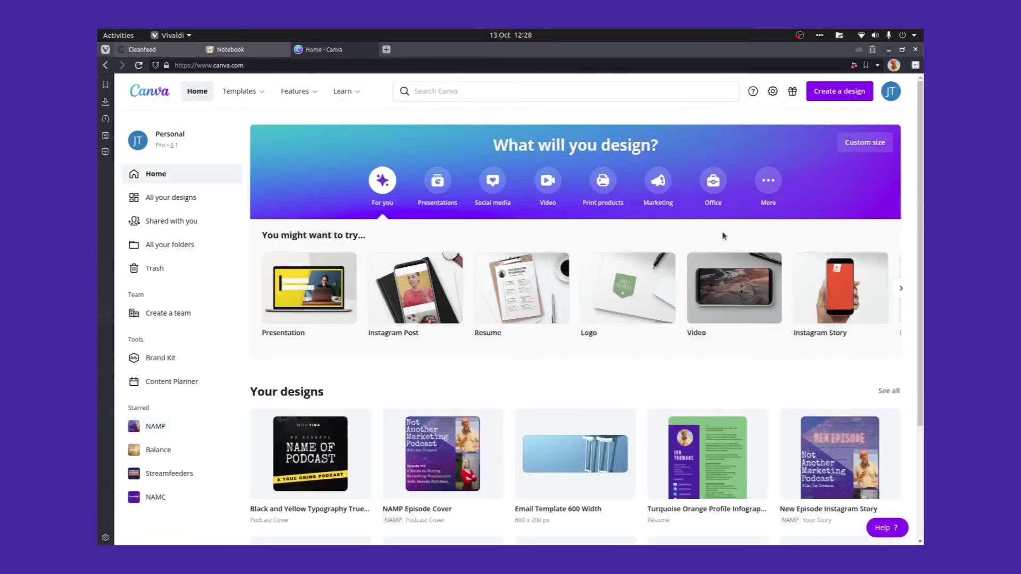
- Create a blank 3000 × 3000 px Podcast Cover design, finding the format with "podcast"
left_click(843, 94)
type("pod")
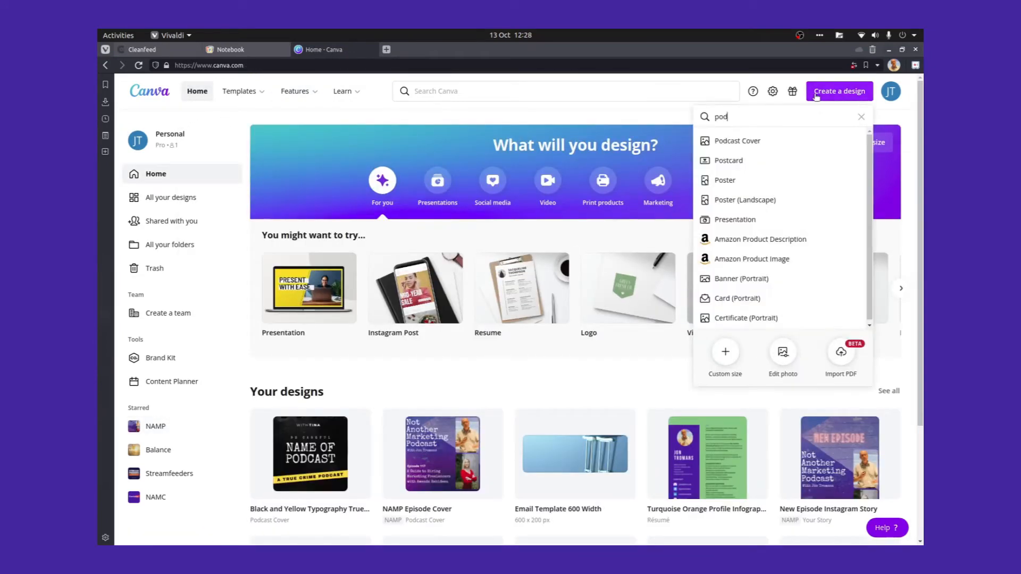
type("cast")
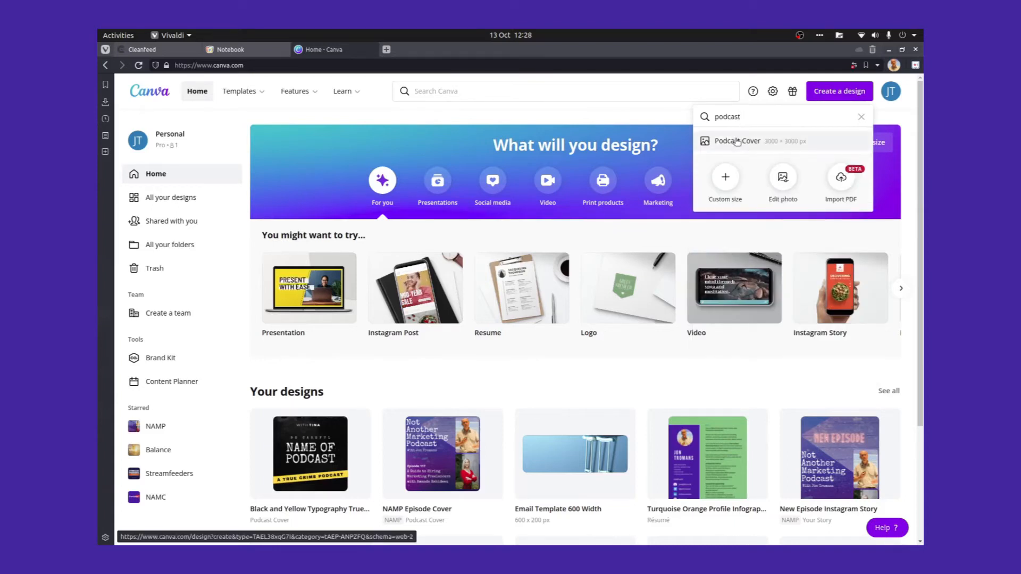
left_click(751, 143)
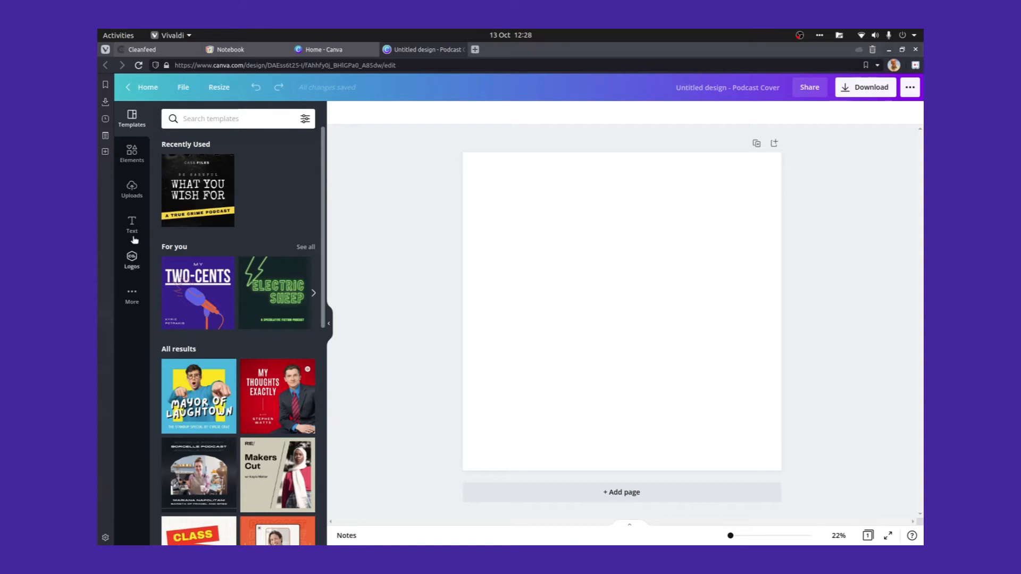
- Search the design elements for "background"
left_click(131, 152)
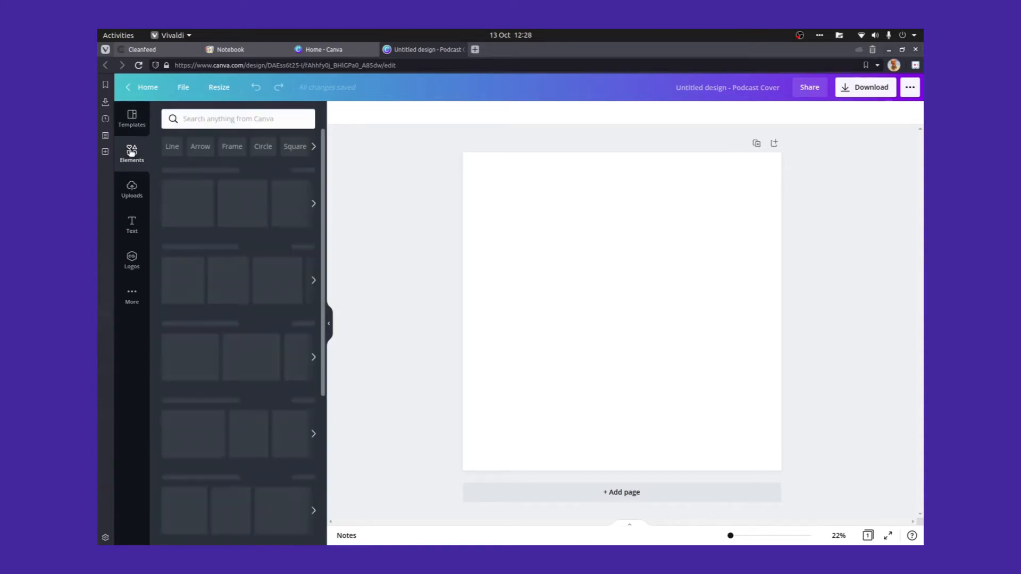
left_click(196, 119)
type("backgr")
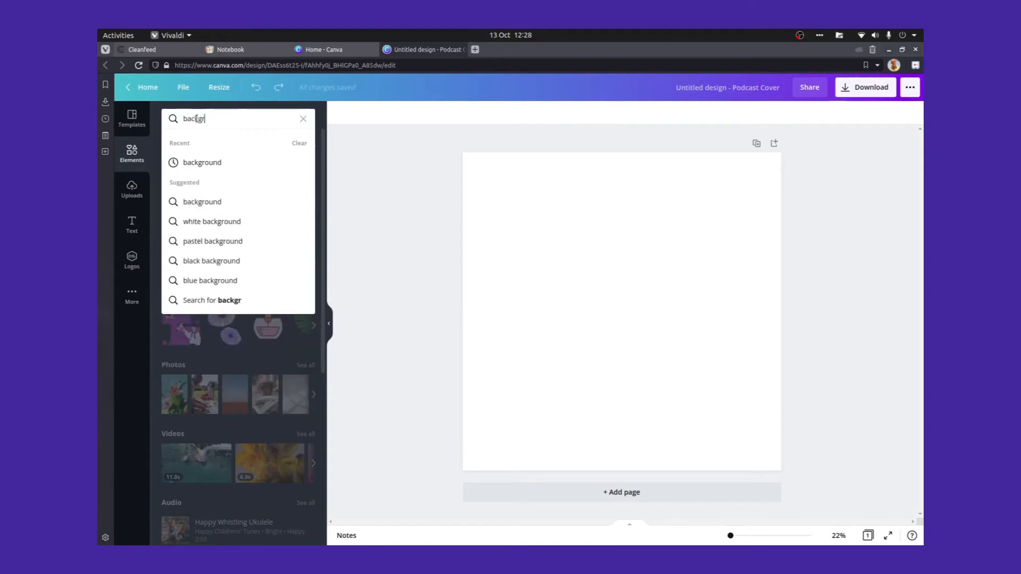
type("ound")
key("Return")
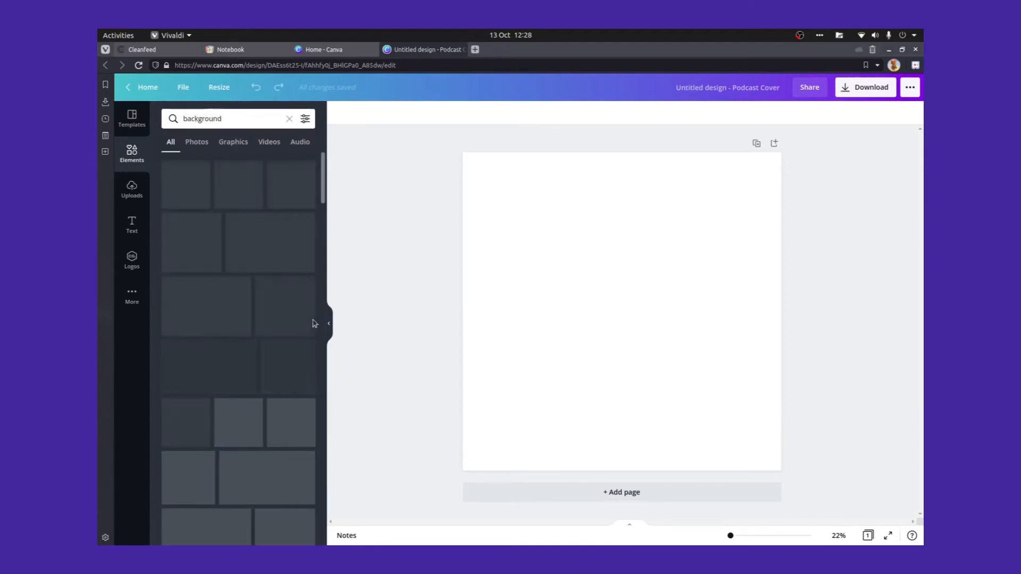
- Try the dark chalkboard photo as the full-page background of the blank cover, and delete it from the page
scroll(264, 293, "down", 2)
scroll(265, 293, "down", 5)
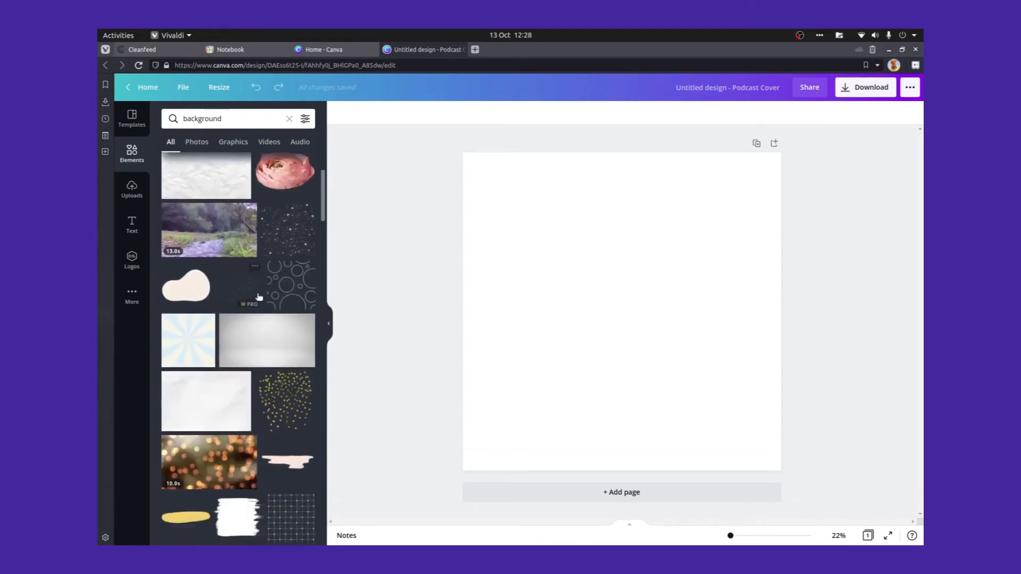
scroll(259, 294, "down", 2)
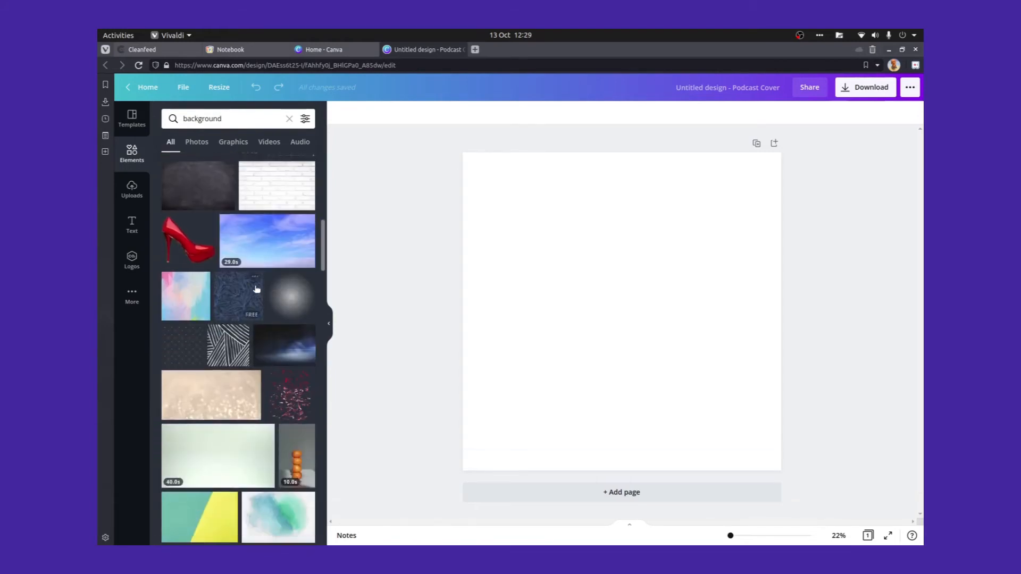
scroll(213, 244, "up", 2)
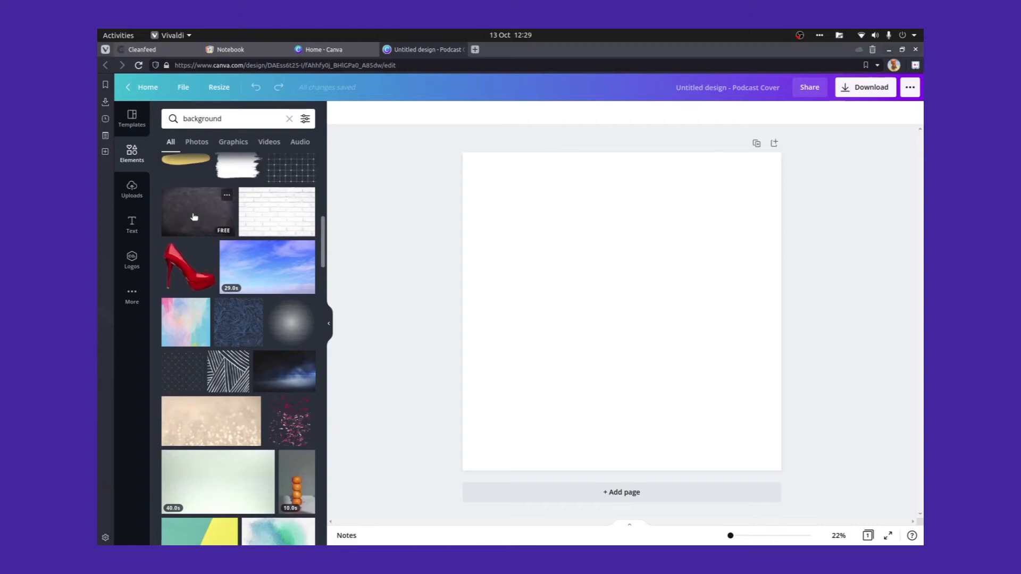
left_click_drag(200, 213, 465, 241)
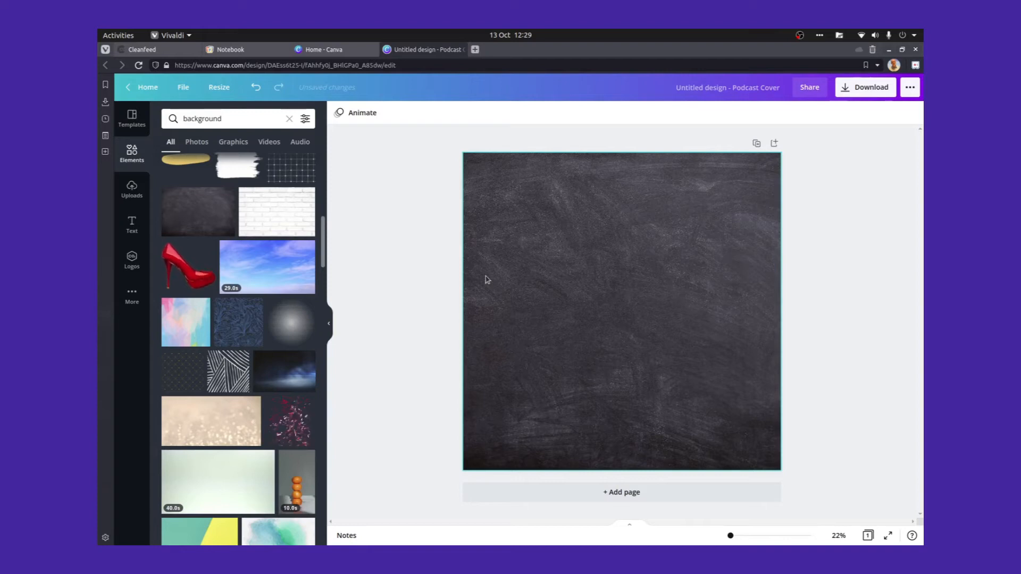
left_click(551, 276)
key("Delete")
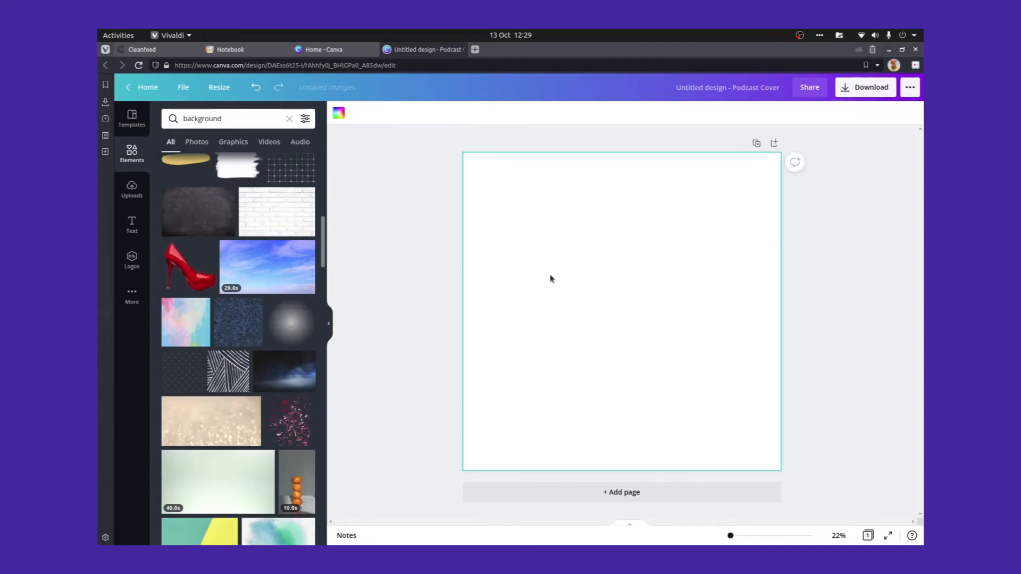
- Set the uploaded purple brick-wall image with diagonal shapes as the cover's full-page background
left_click(132, 193)
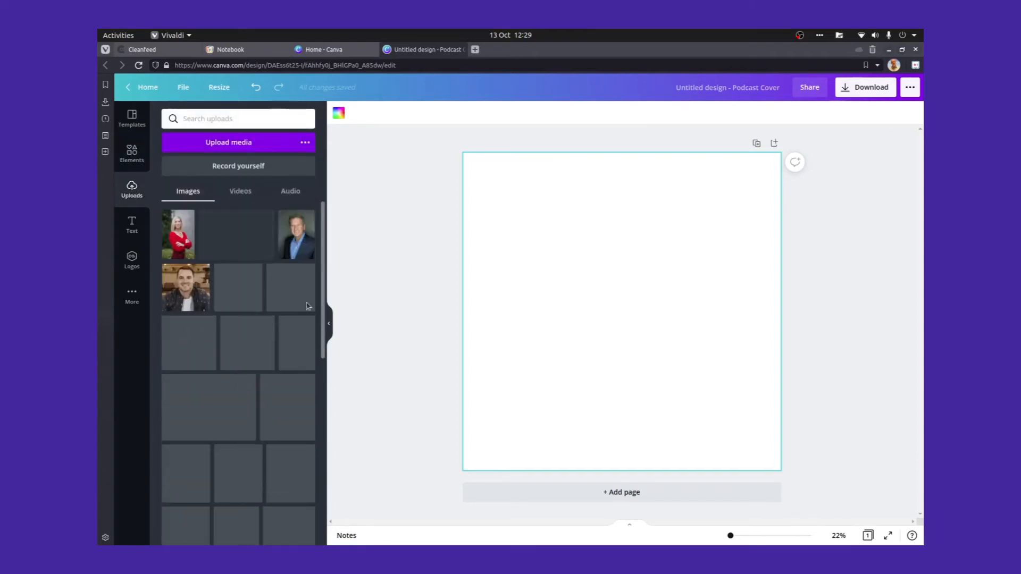
scroll(299, 327, "down", 5)
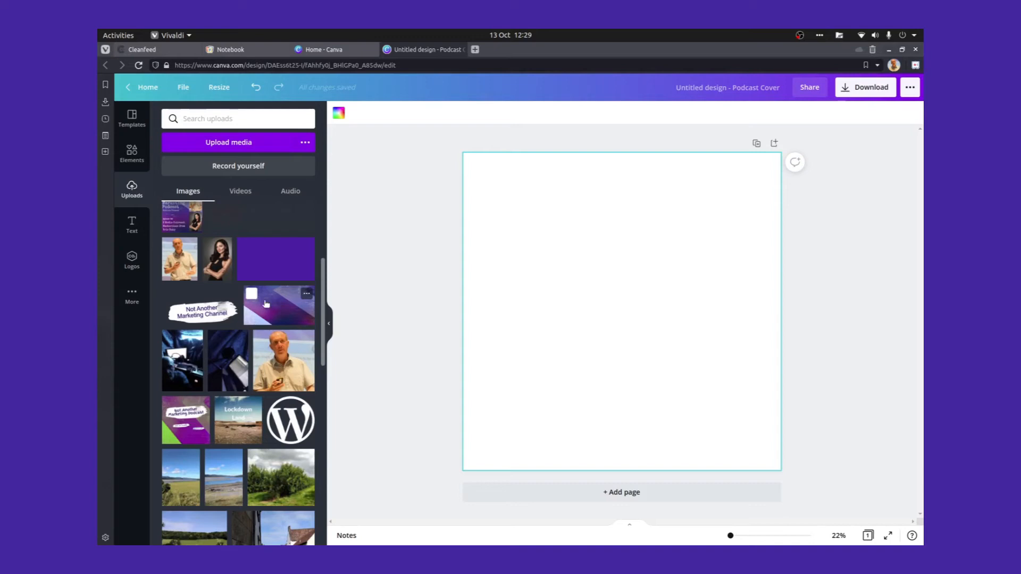
left_click_drag(277, 305, 465, 299)
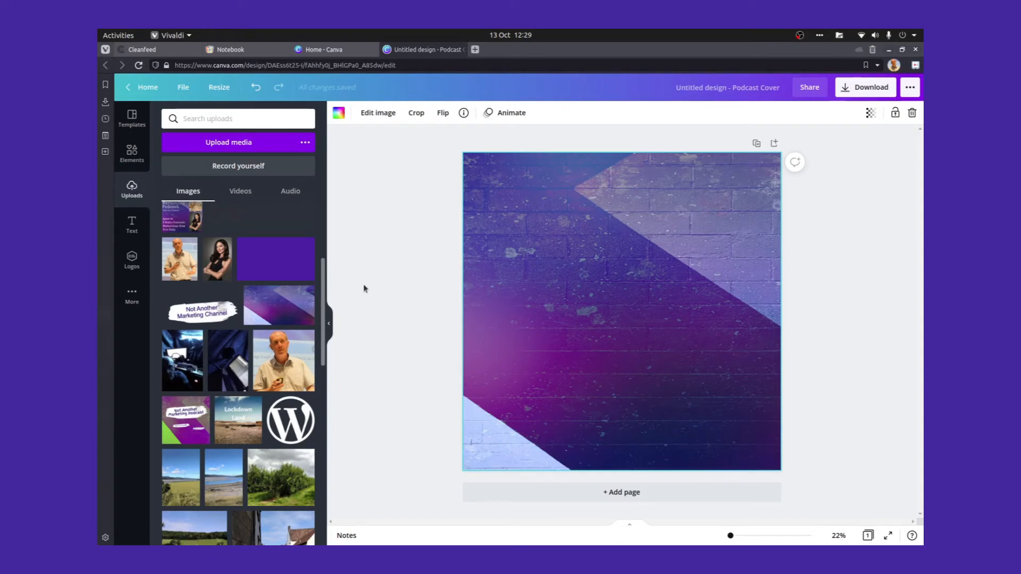
- Clear the element search, find the Frames collection and add the square frame with rounded corners to the cover
left_click(132, 152)
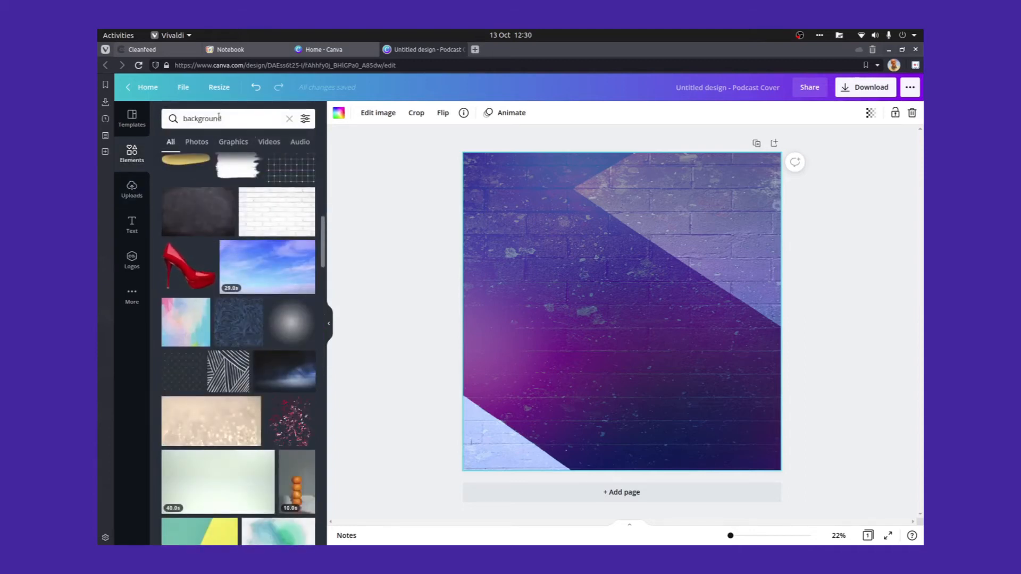
left_click(288, 120)
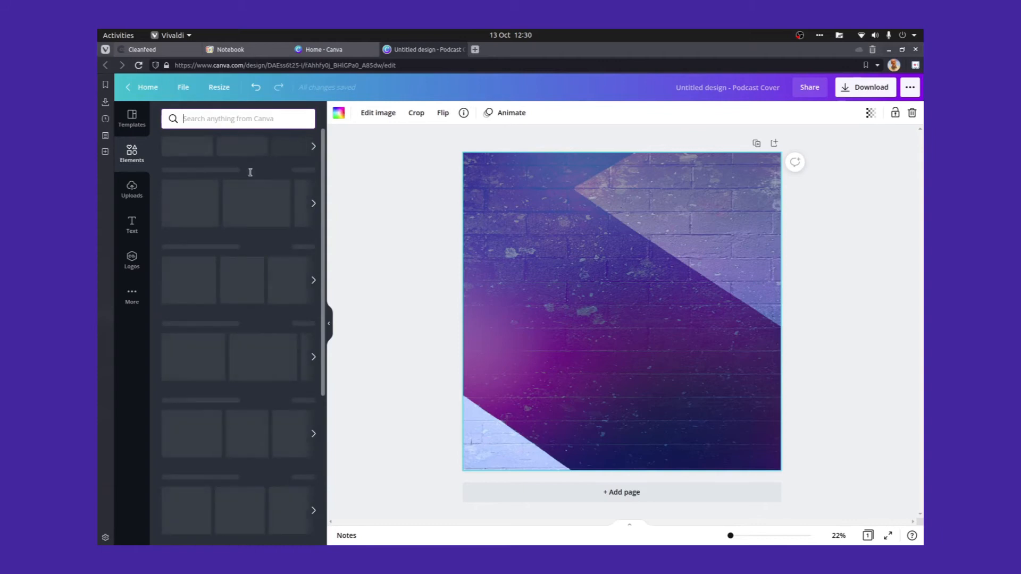
scroll(258, 335, "down", 5)
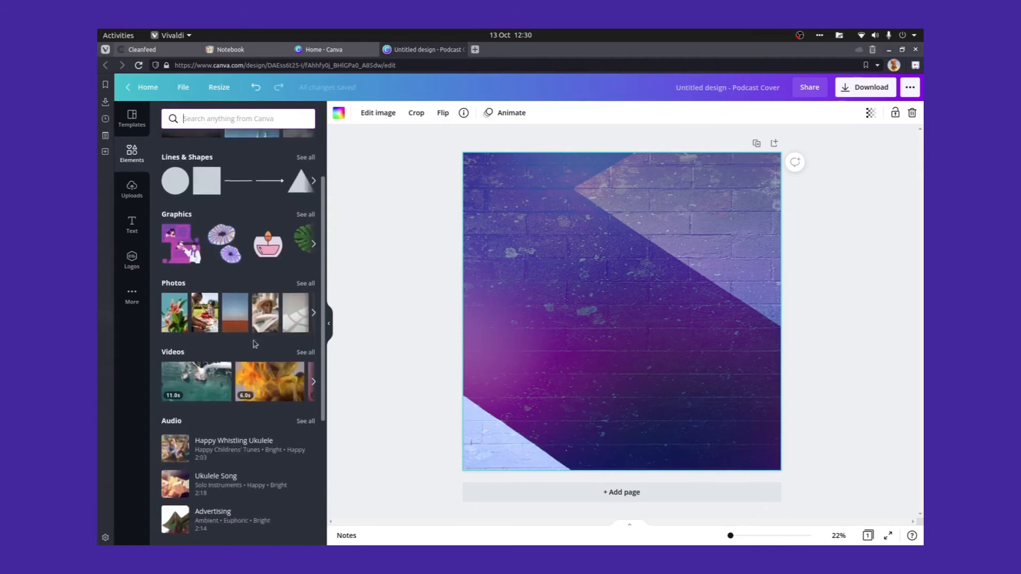
scroll(254, 338, "down", 1)
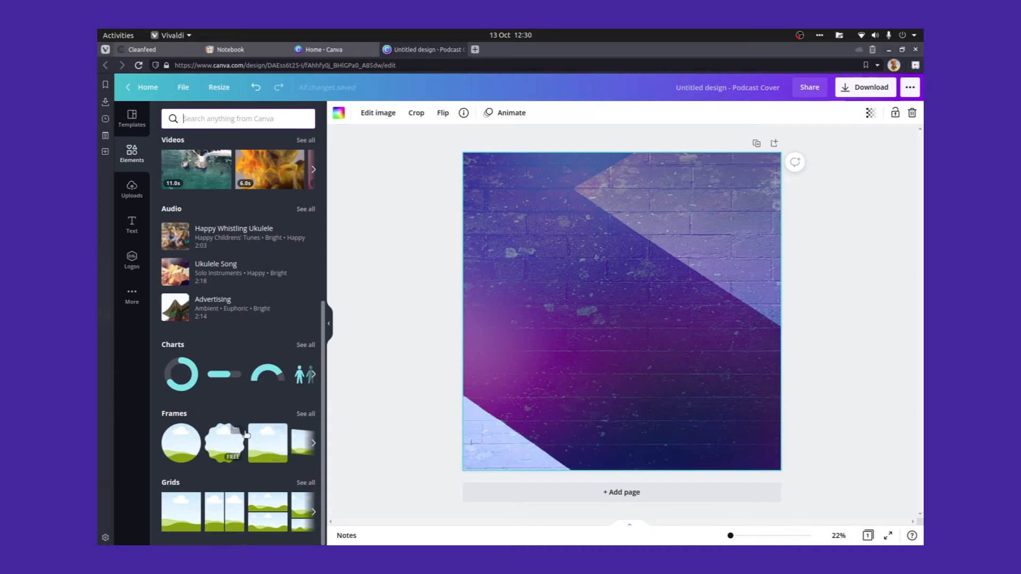
left_click(307, 418)
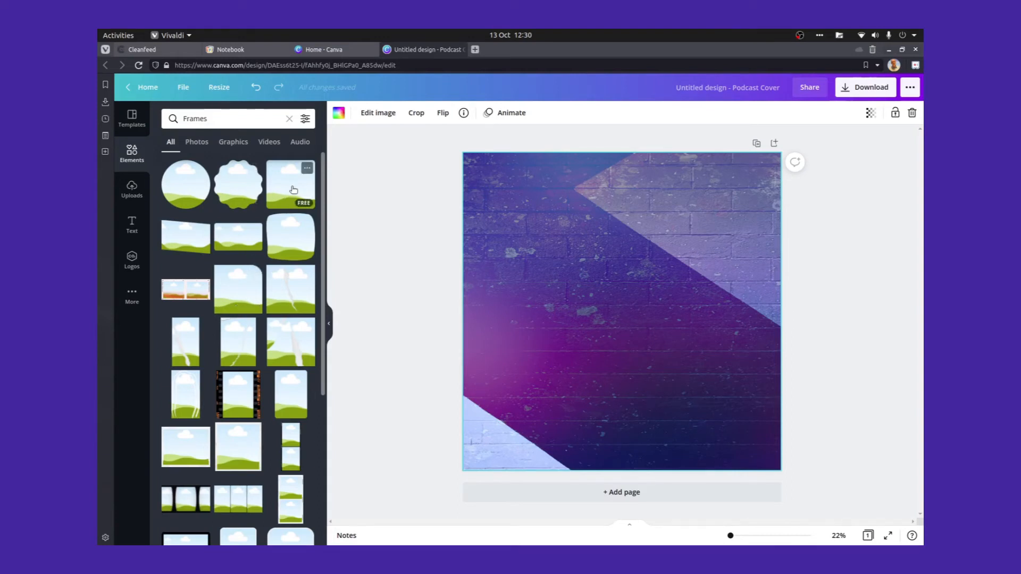
left_click_drag(293, 190, 620, 248)
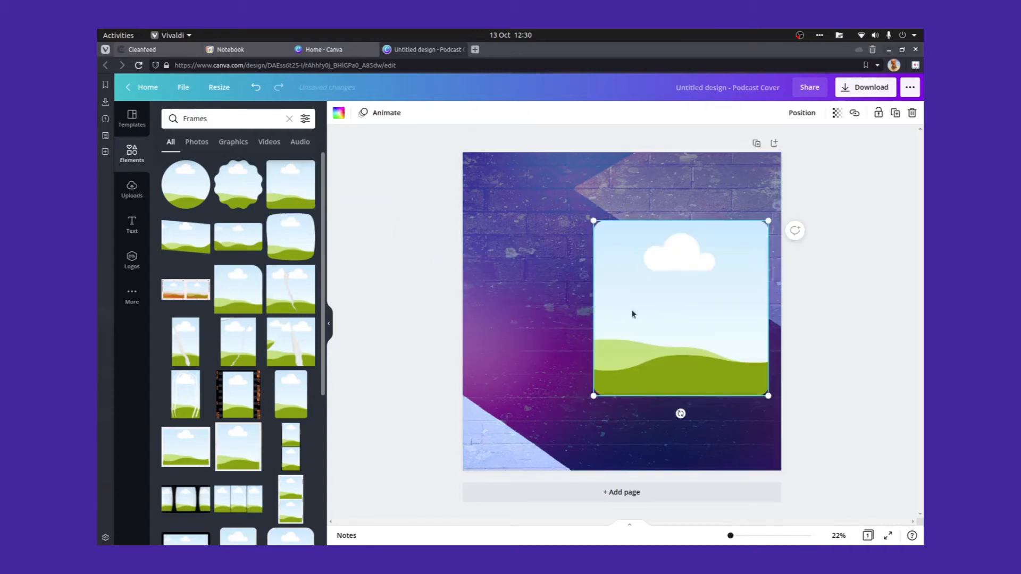
- Shrink the frame, centre it vertically near the cover's right edge, and fill it with the uploaded photo of the man in the beige shirt
left_click_drag(594, 396, 666, 375)
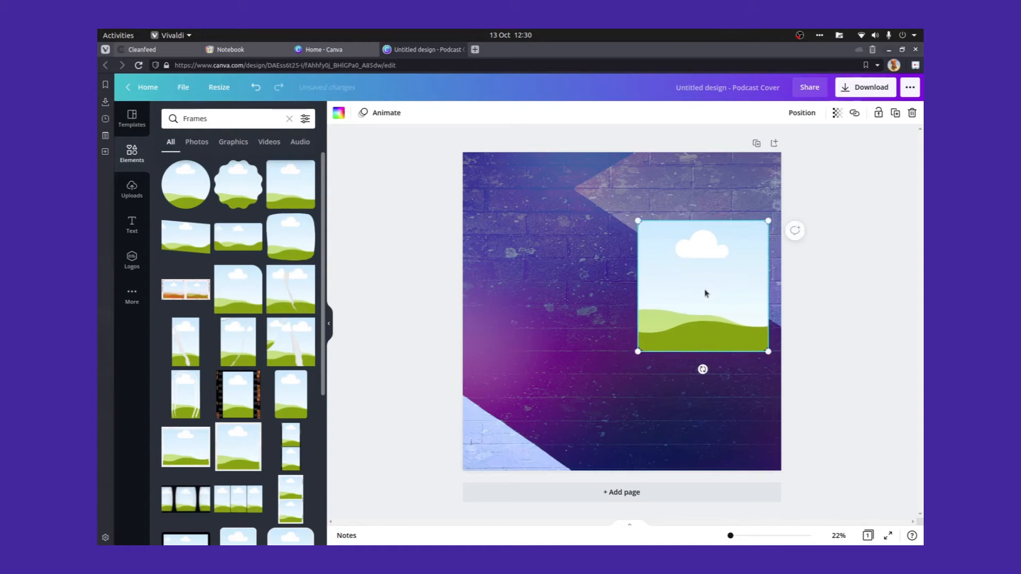
left_click_drag(699, 294, 702, 316)
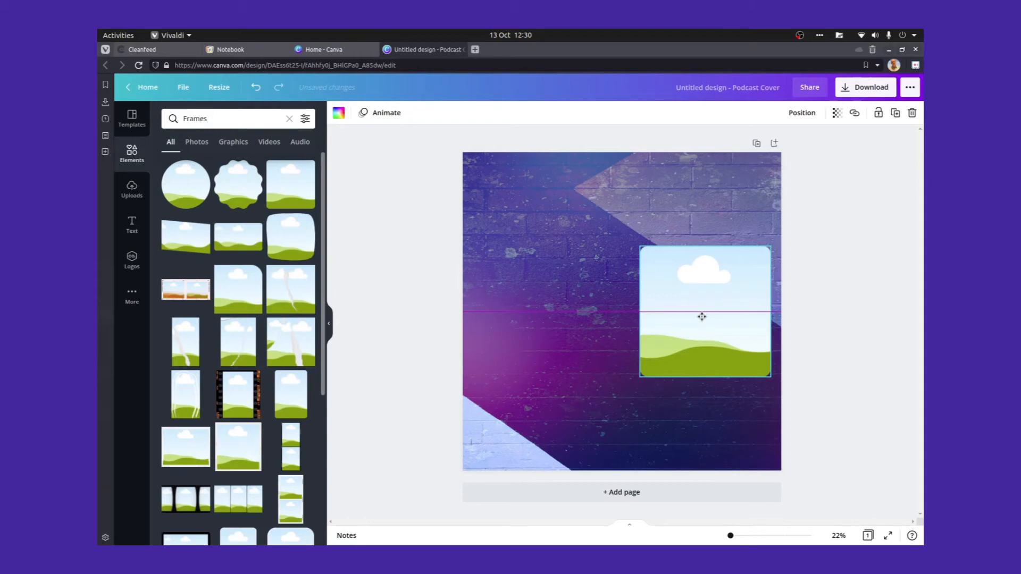
left_click_drag(702, 317, 700, 319)
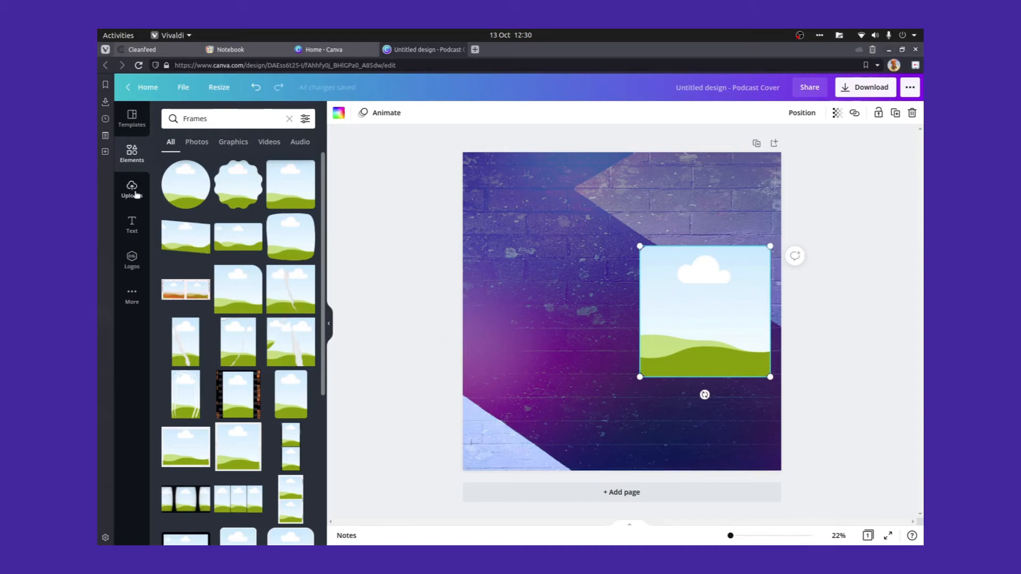
left_click(132, 190)
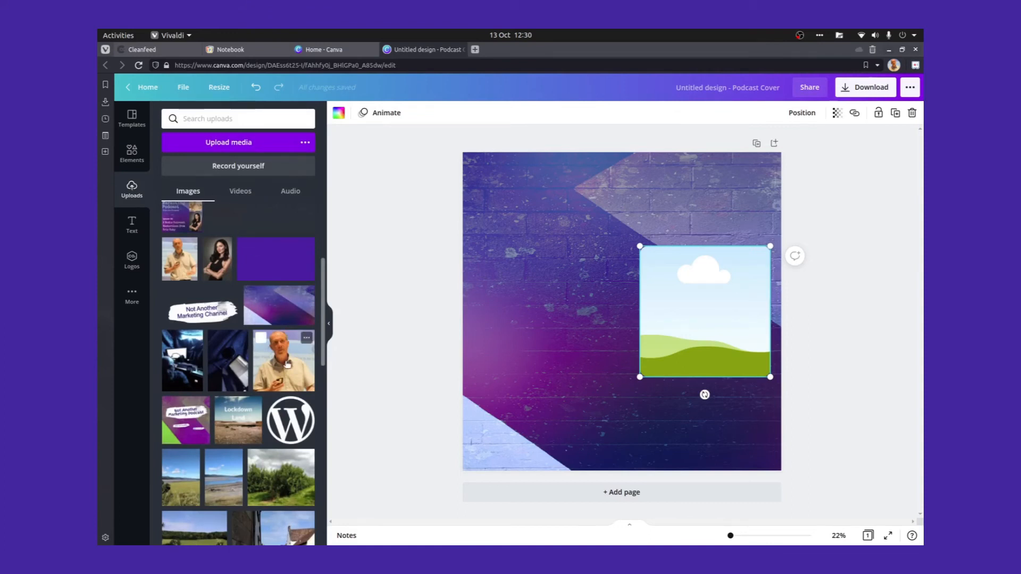
left_click_drag(289, 364, 656, 299)
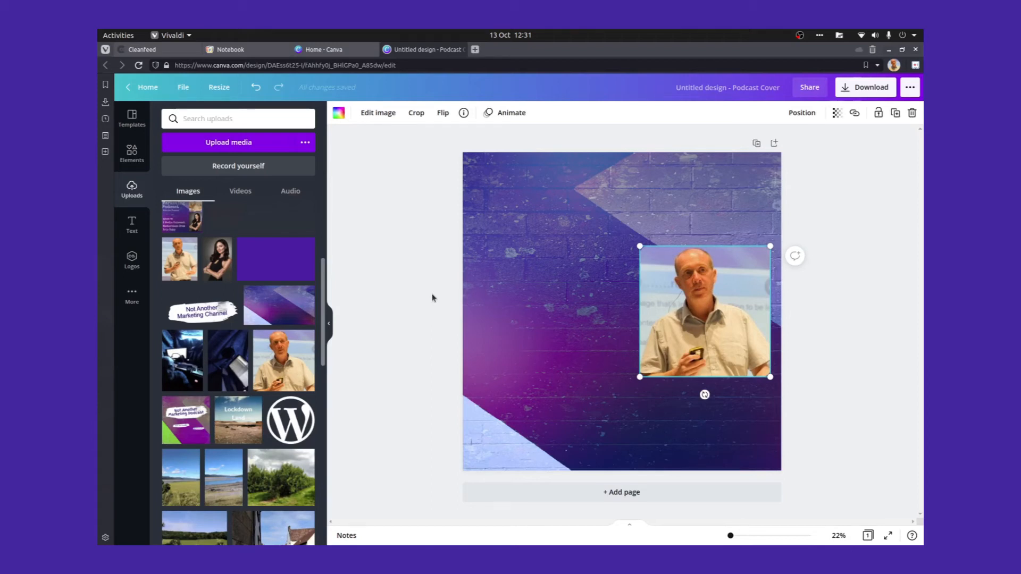
- Add a heading to the cover, narrow its text box and align its top with the photo, on the photo's left side
left_click(132, 228)
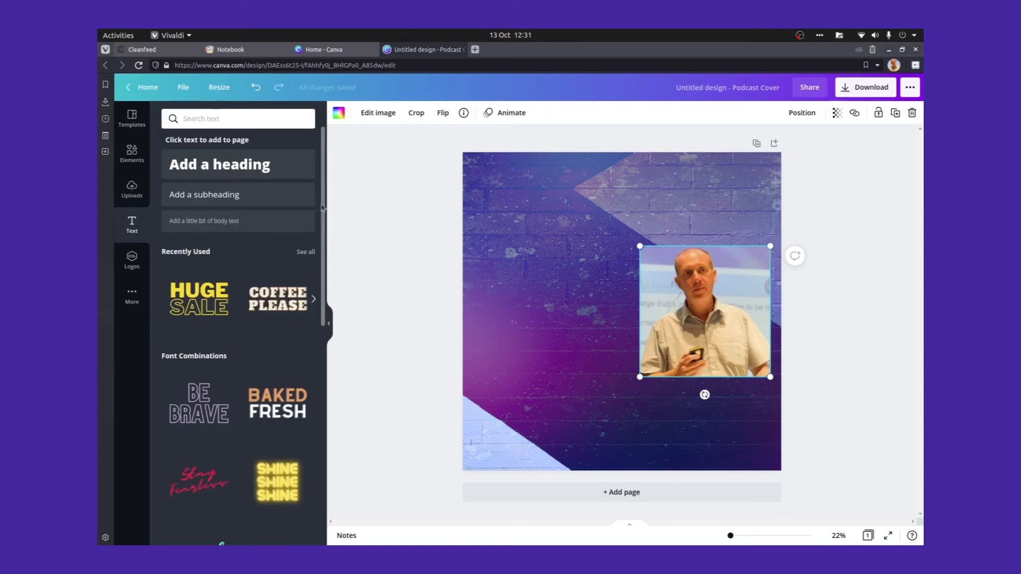
left_click_drag(322, 206, 321, 405)
scroll(243, 326, "down", 3)
scroll(243, 327, "down", 4)
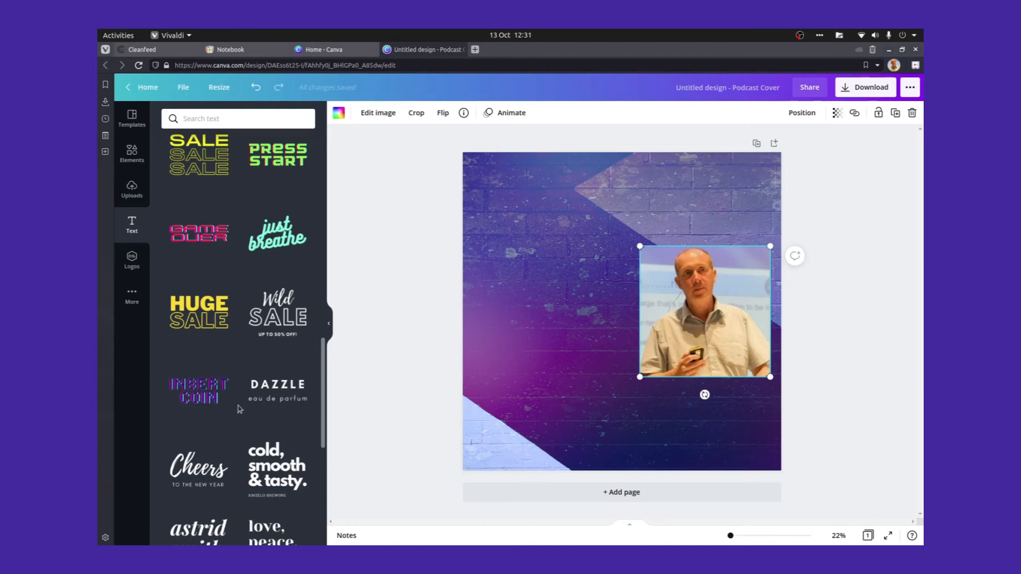
scroll(234, 407, "up", 10)
scroll(229, 394, "up", 2)
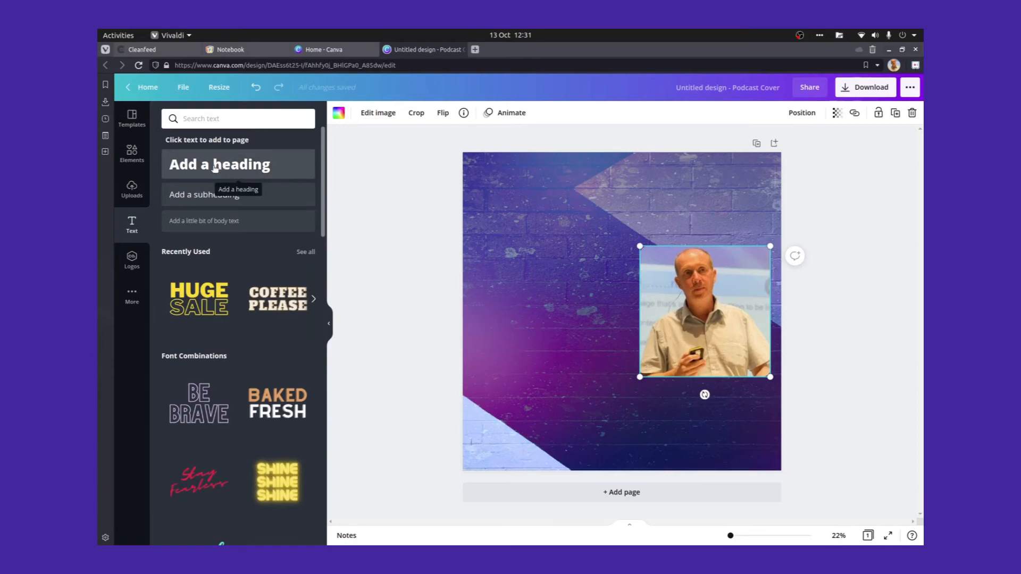
left_click_drag(212, 166, 518, 278)
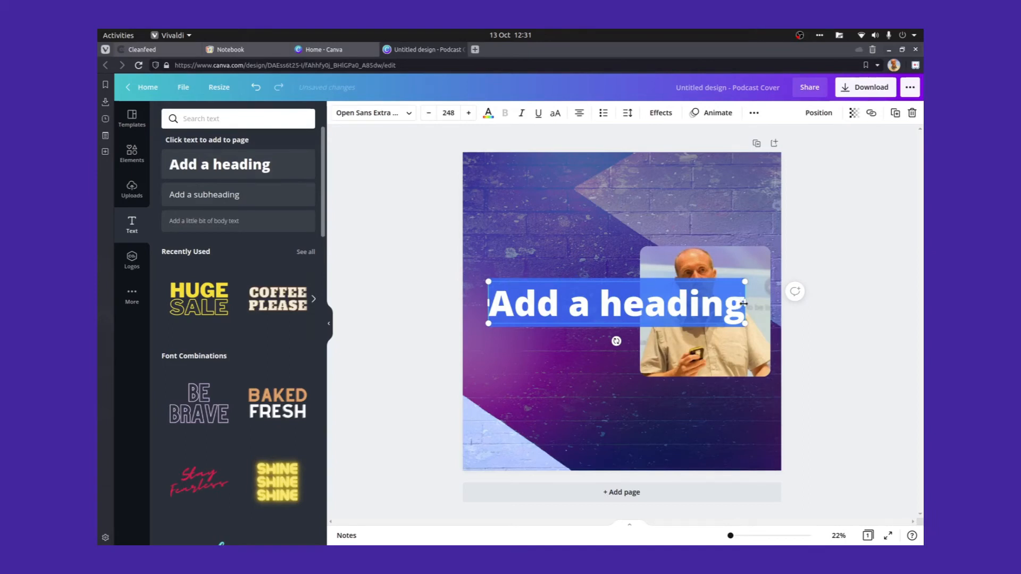
left_click_drag(744, 303, 622, 303)
left_click_drag(629, 302, 631, 302)
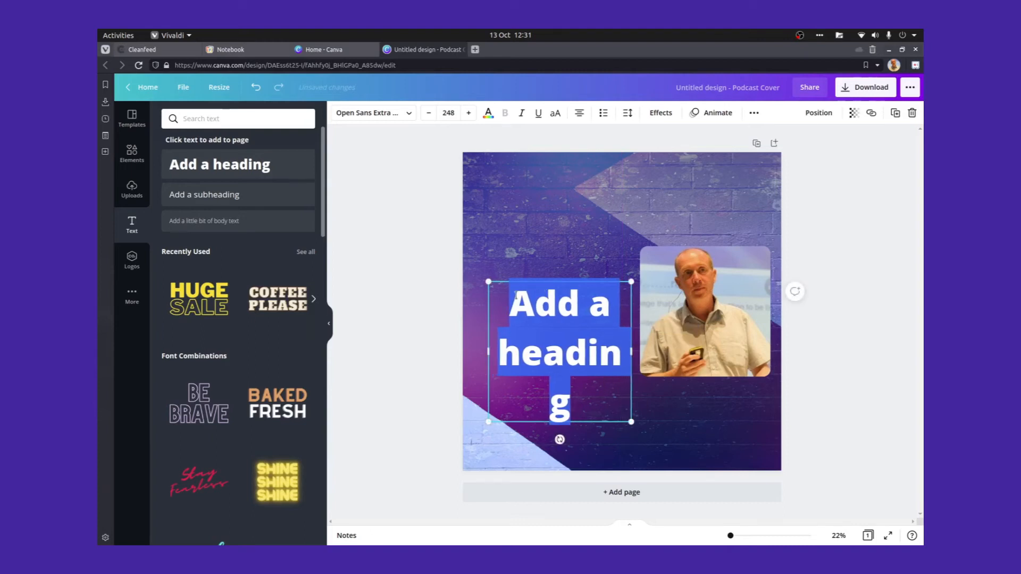
left_click_drag(495, 280, 486, 246)
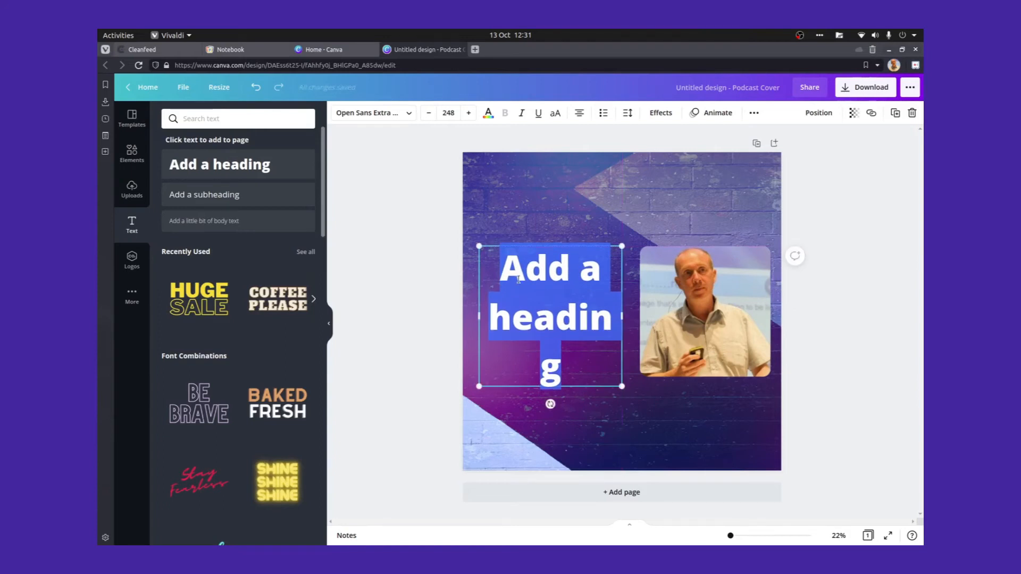
- Replace the placeholder heading text with "Not Another Marketing POdcast"
left_click(549, 322)
left_click_drag(571, 369, 511, 285)
type("No")
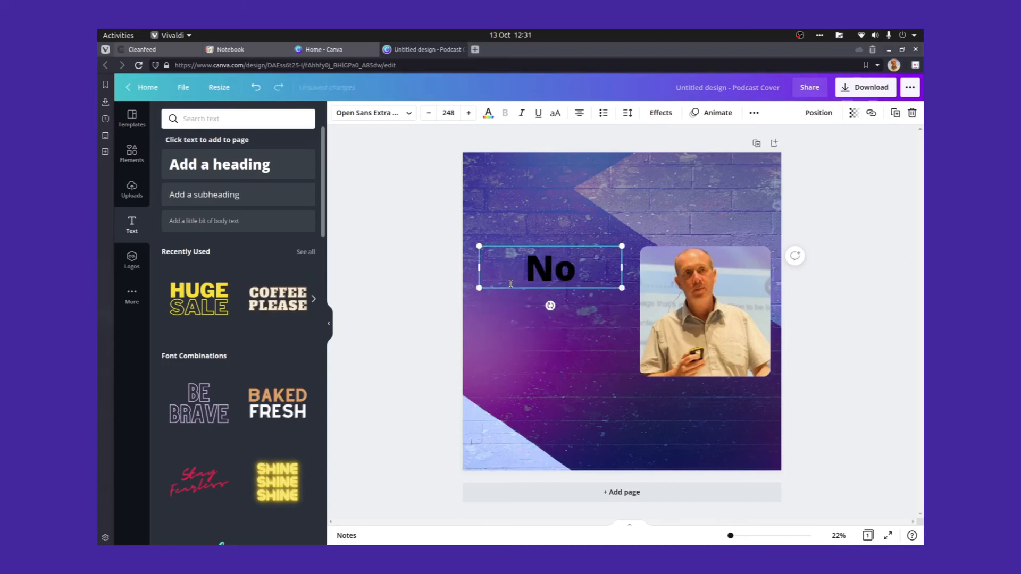
type("t Another")
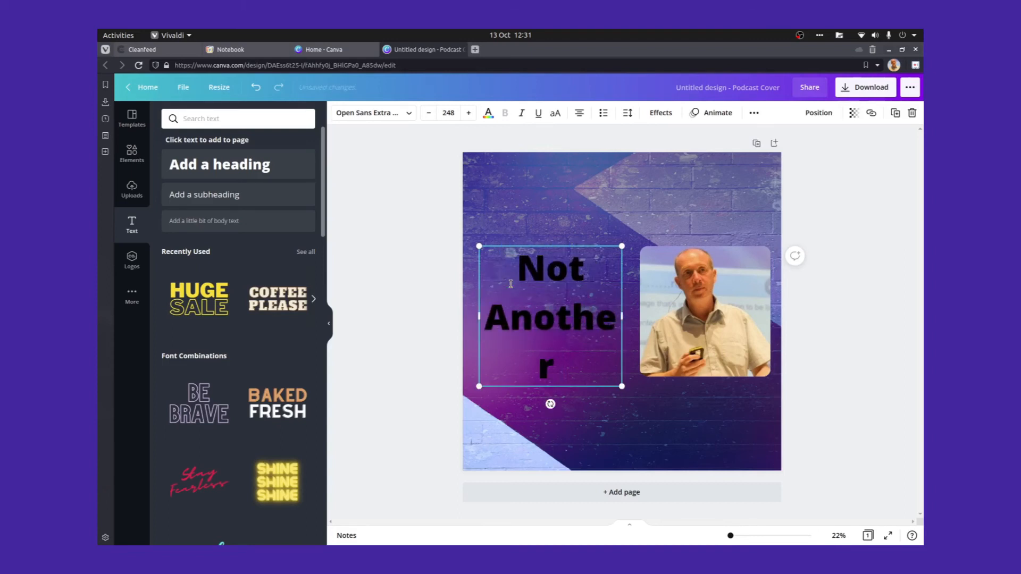
type(" Mar")
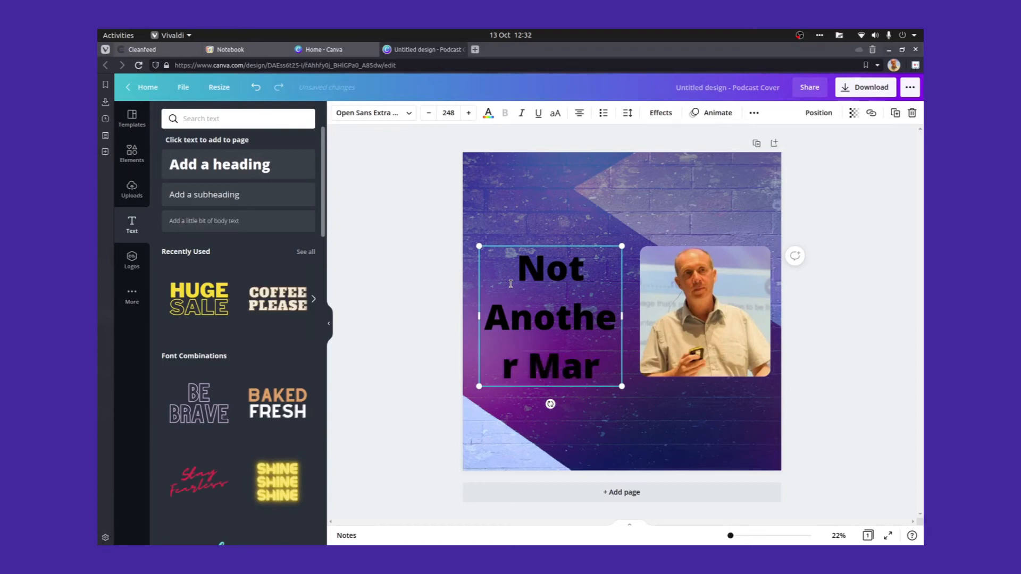
type("keting POdcast")
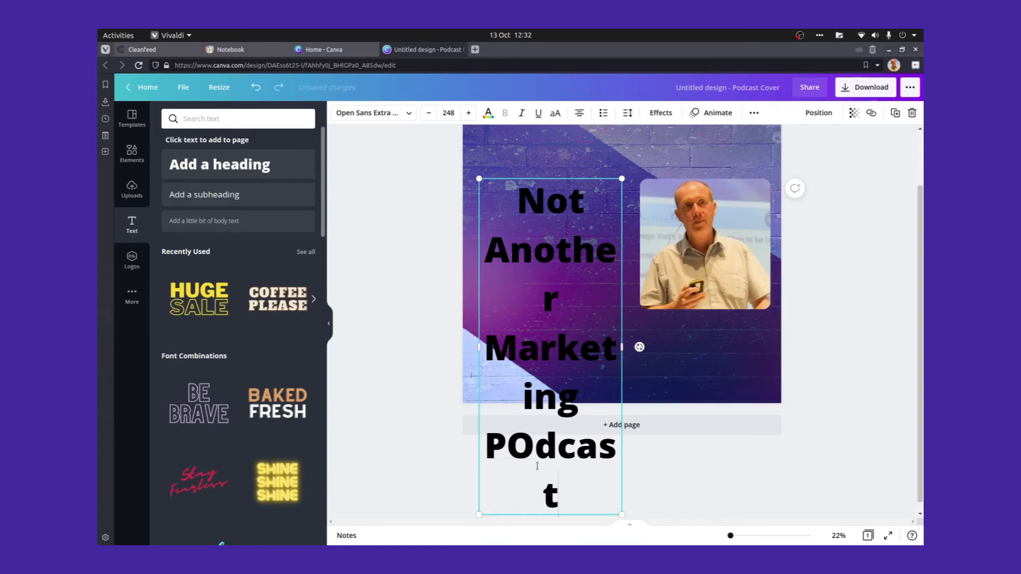
- Set the font size of the whole heading to 200
left_click_drag(559, 497, 515, 213)
left_click(424, 115)
left_click(424, 115)
left_click(424, 115)
left_click(444, 113)
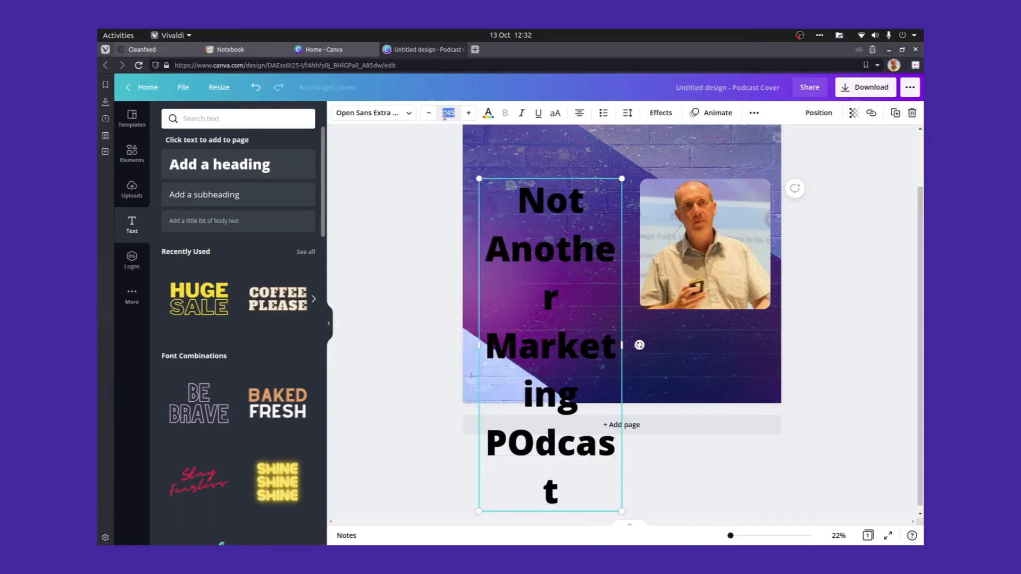
type("200")
key("Return")
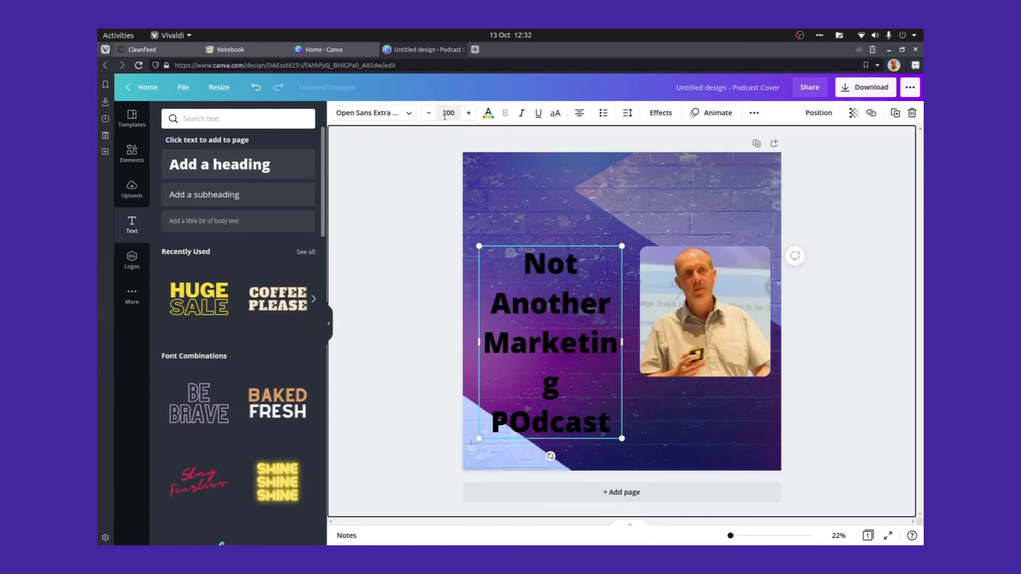
- Correct the capitalisation of the heading's last word to "Podcast"
left_click(532, 422)
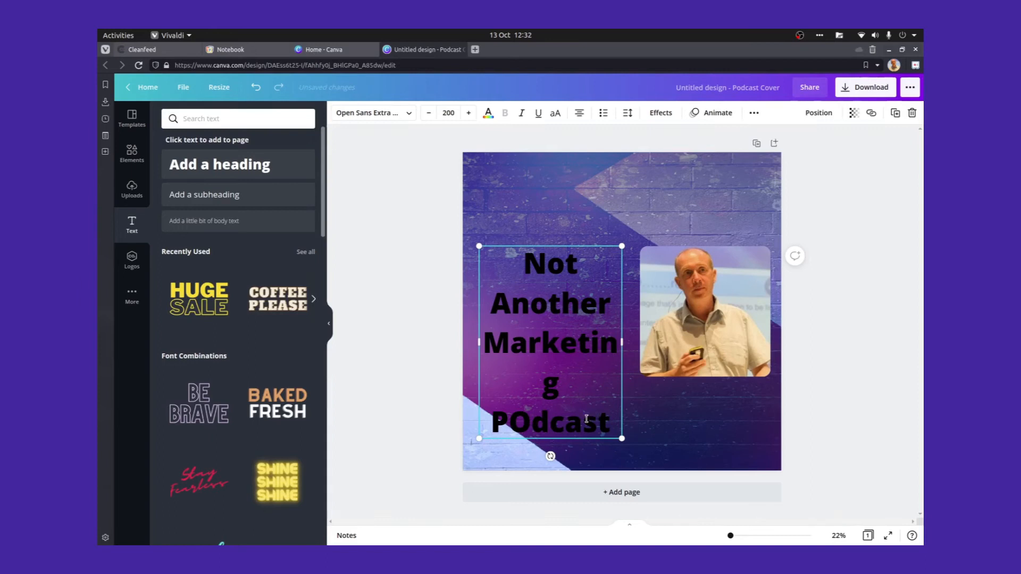
key("BackSpace")
type("o")
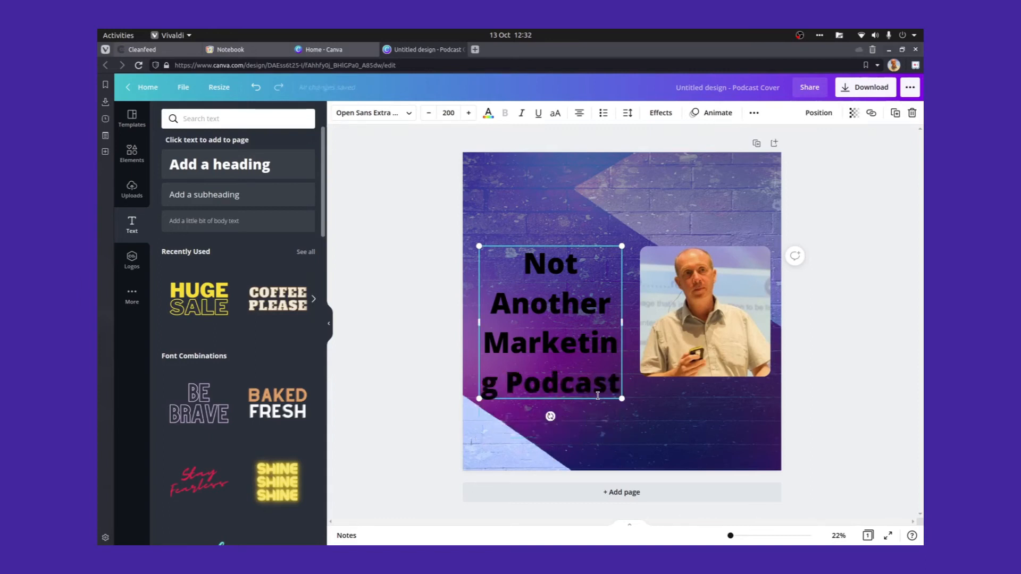
- Reduce the font size of the whole heading to 190
left_click_drag(526, 264, 620, 383)
left_click(426, 113)
left_click(426, 113)
left_click(426, 113)
left_click(426, 113)
left_click(426, 113)
left_click(426, 113)
left_click(426, 112)
left_click(426, 113)
left_click(426, 112)
left_click(426, 113)
left_click(586, 384)
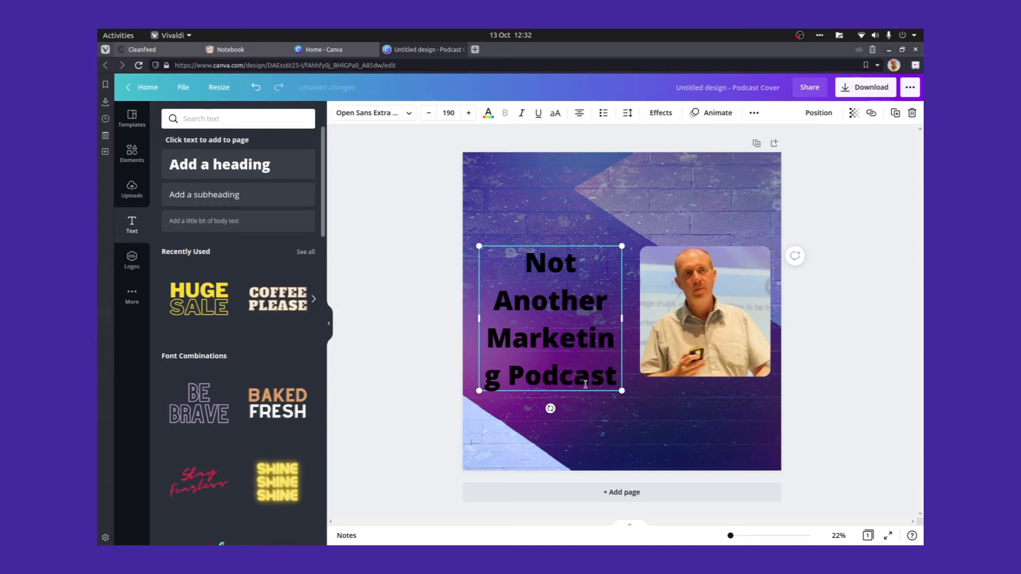
- Change the font of the whole heading to Special Elite
left_click_drag(529, 265, 615, 366)
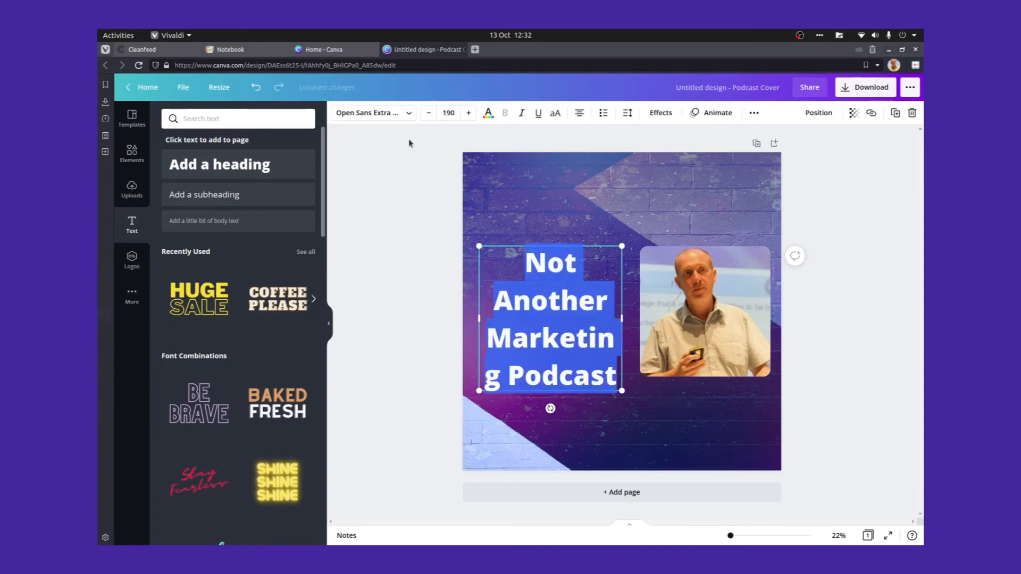
left_click(409, 113)
left_click_drag(321, 156, 292, 181)
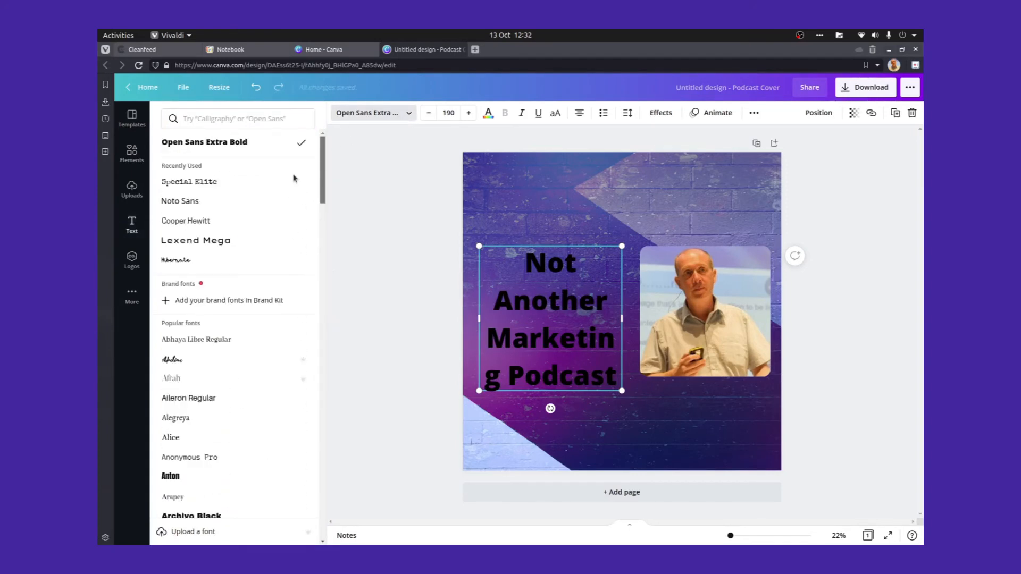
left_click(205, 183)
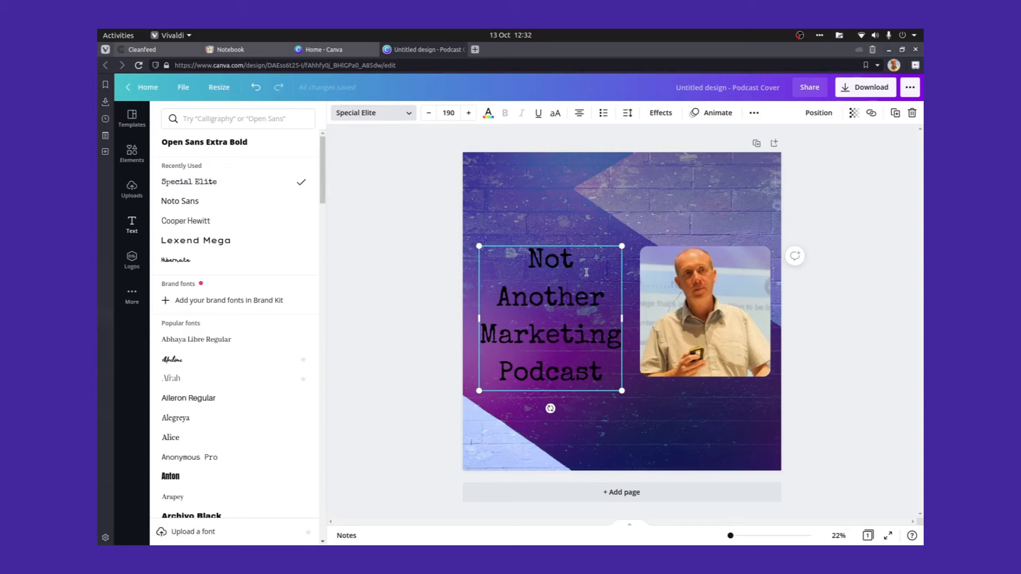
- Colour the whole heading text white
left_click_drag(529, 270, 602, 367)
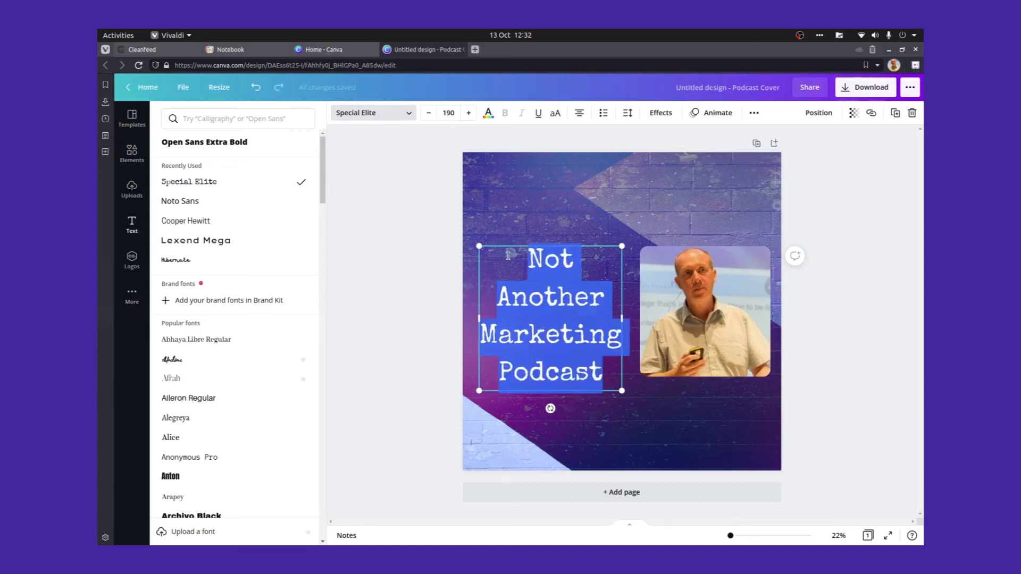
left_click(493, 117)
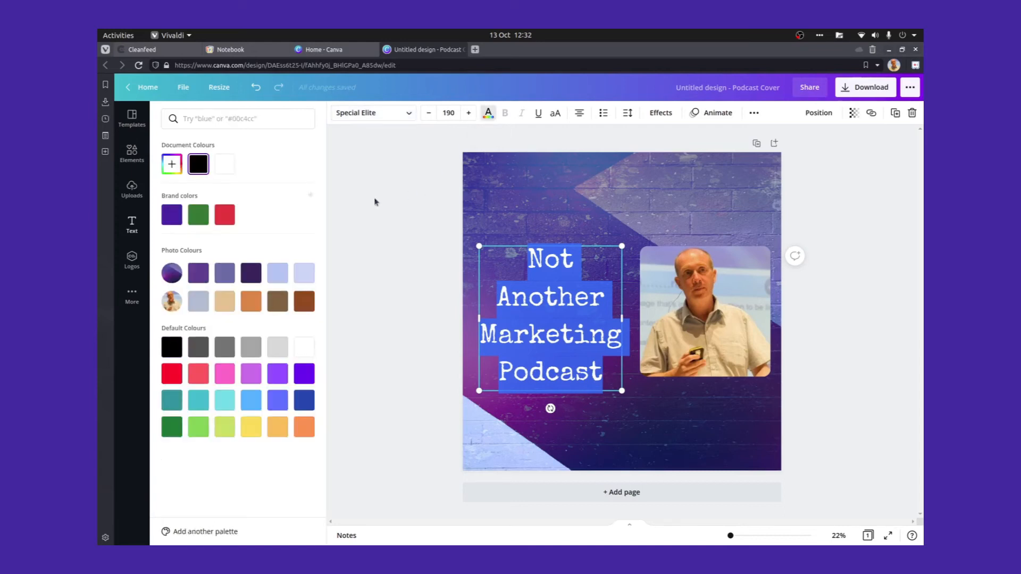
left_click(226, 165)
left_click(611, 301)
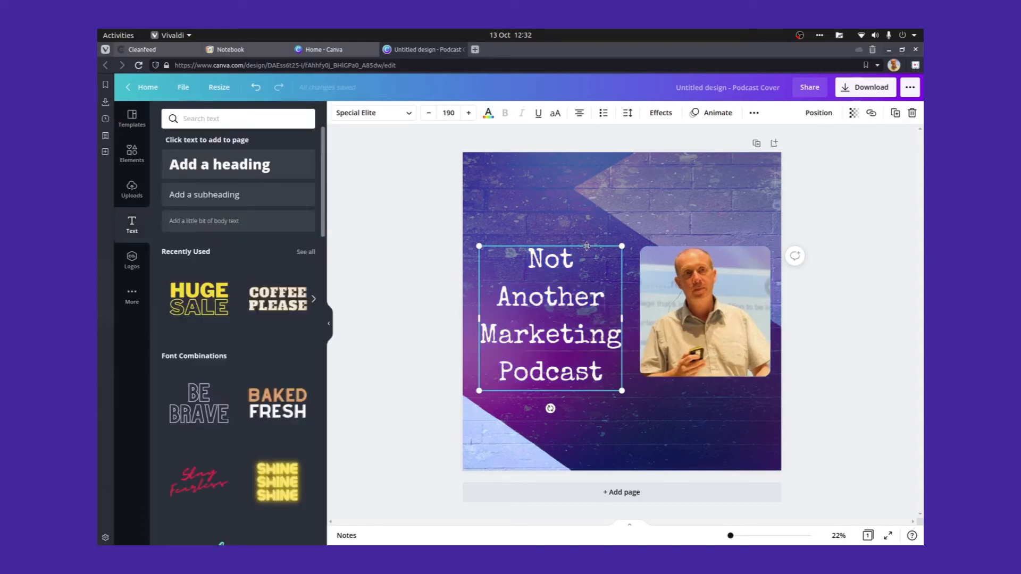
- Nudge the heading up slightly and reduce the font size of its whole text to 167
left_click_drag(594, 391, 592, 386)
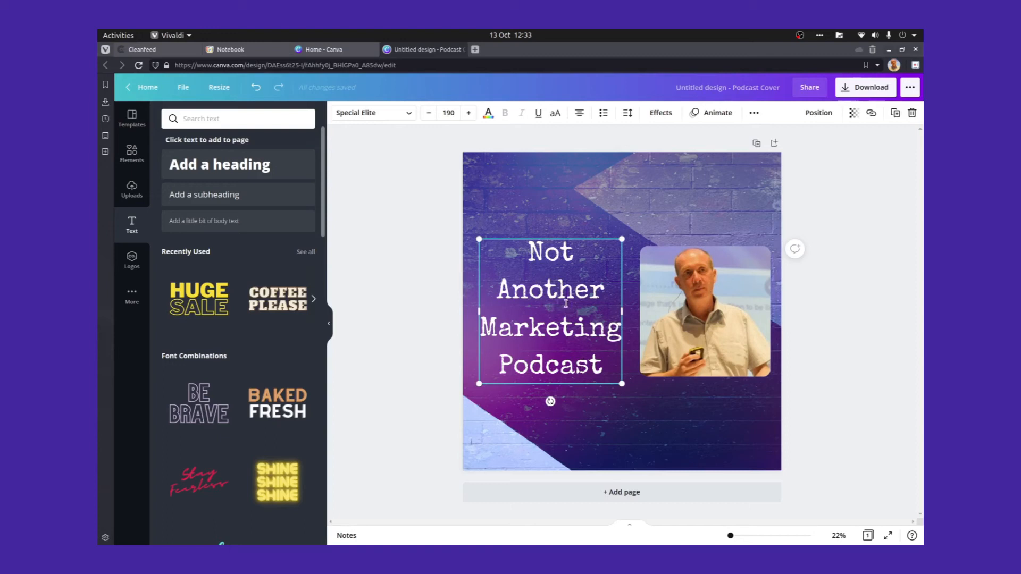
left_click_drag(521, 256, 603, 365)
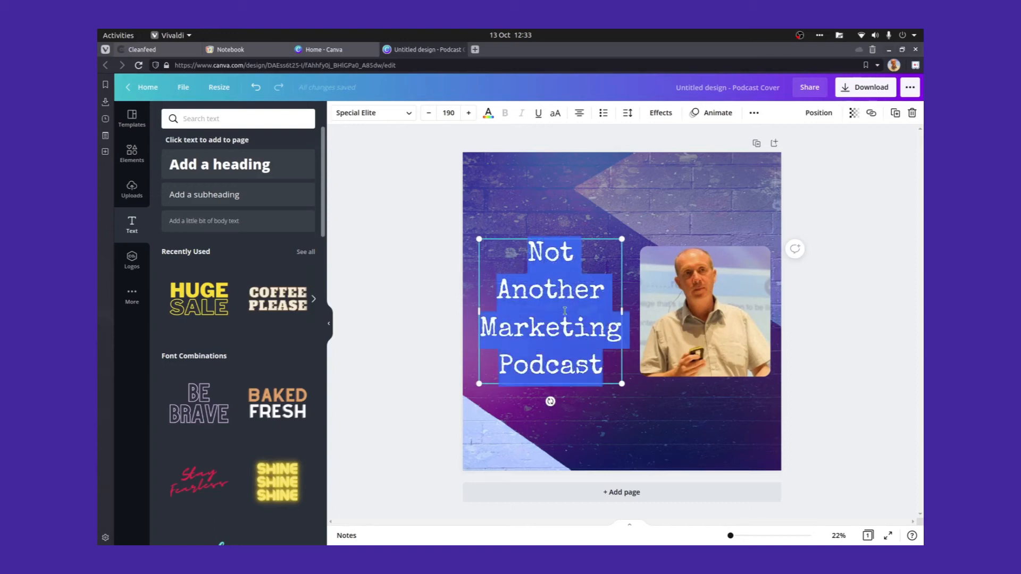
left_click(428, 113)
left_click(428, 113)
left_click(428, 113)
left_click(427, 113)
left_click(428, 114)
left_click(428, 113)
left_click(428, 113)
left_click(428, 114)
left_click(428, 113)
left_click(427, 113)
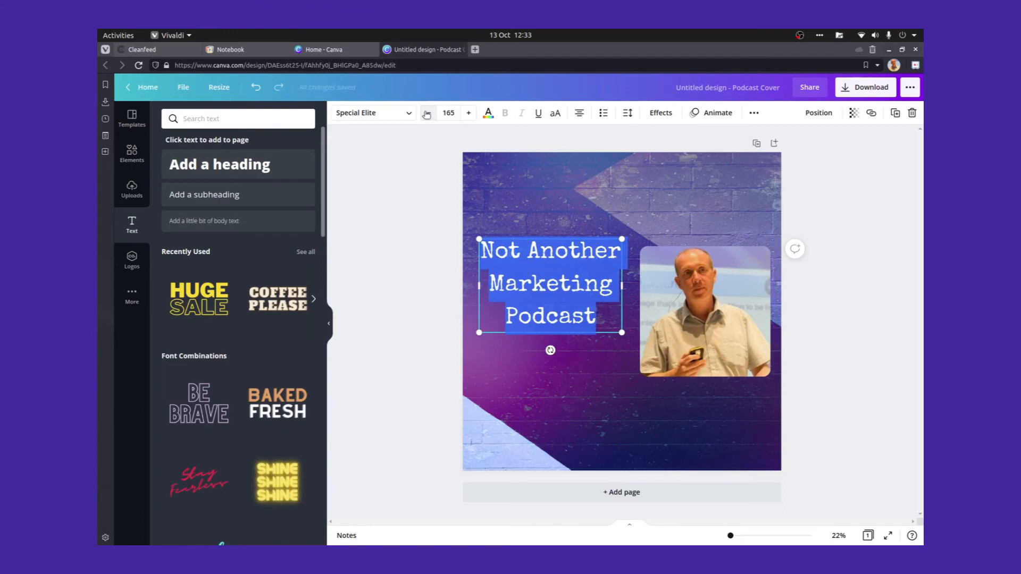
left_click(469, 114)
left_click(469, 113)
left_click(469, 114)
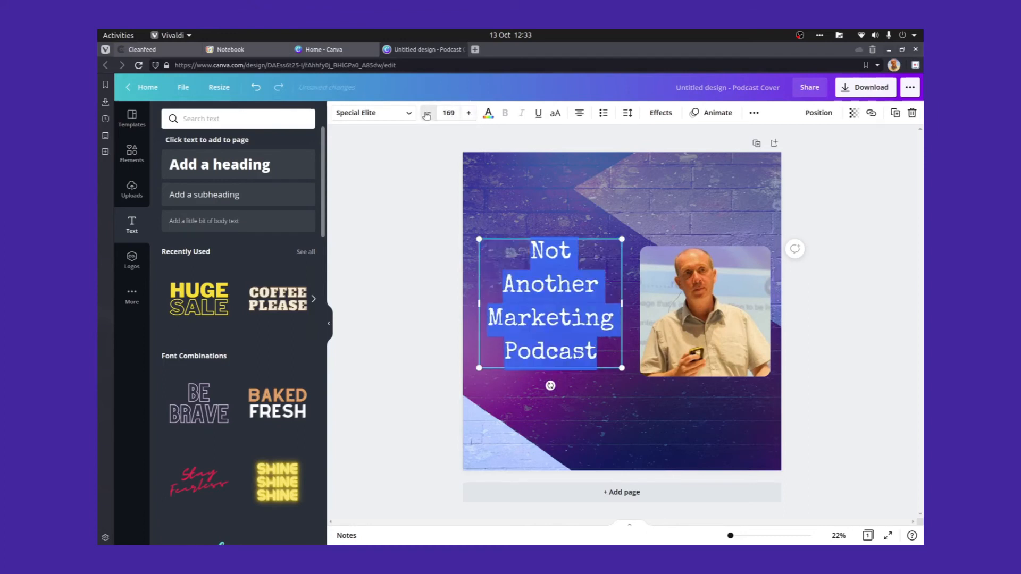
left_click(428, 113)
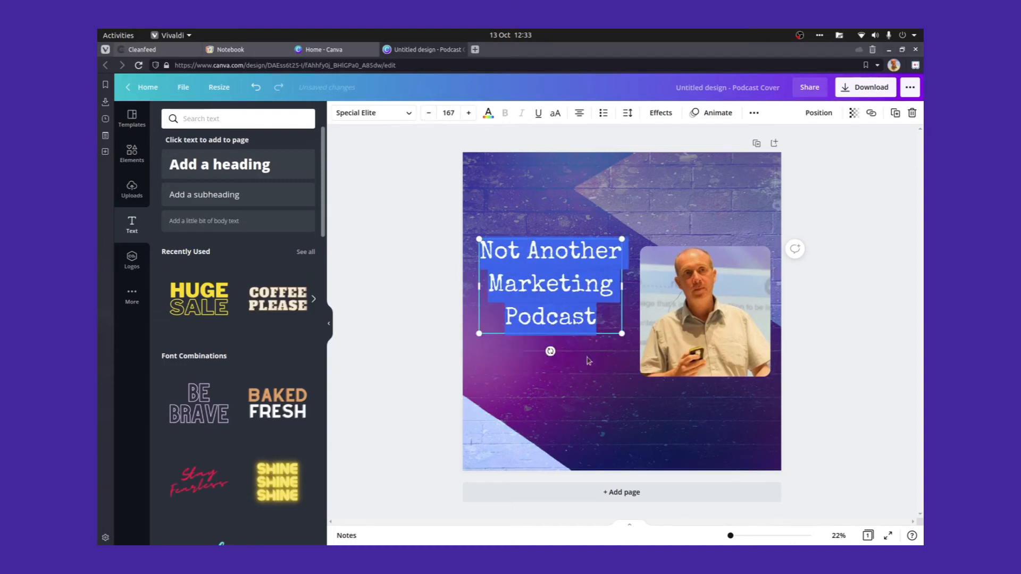
- Move the heading down so it is vertically centred beside the framed photo
left_click(564, 237)
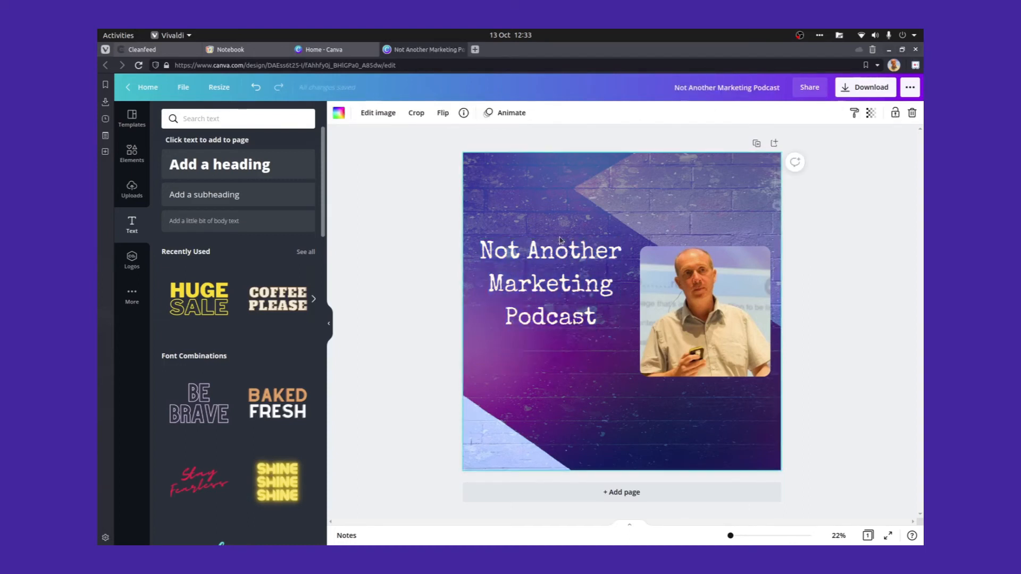
left_click_drag(557, 241, 556, 265)
left_click(408, 290)
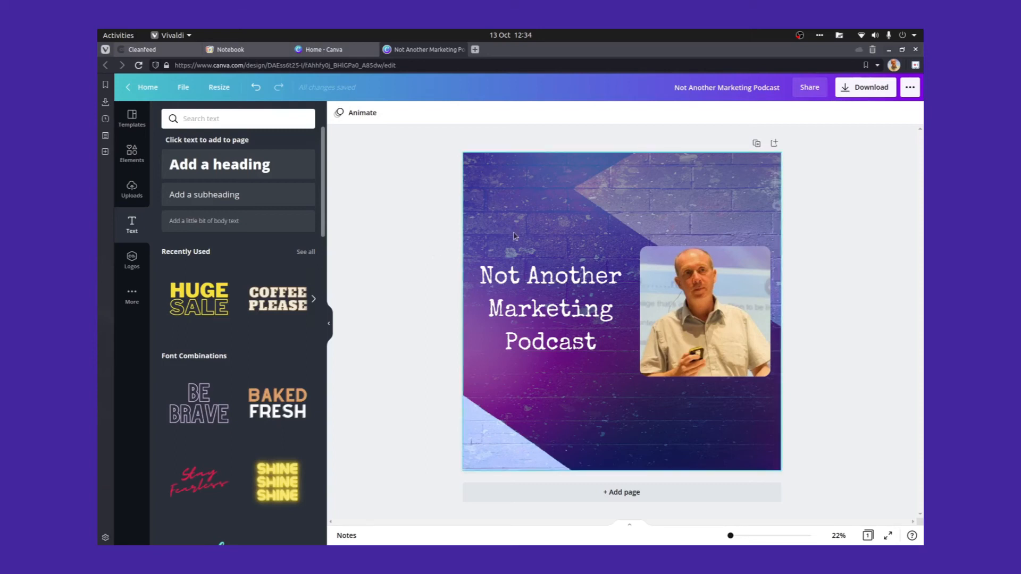
- Download the cover design as a JPG and dismiss the sharing dialog
left_click(849, 90)
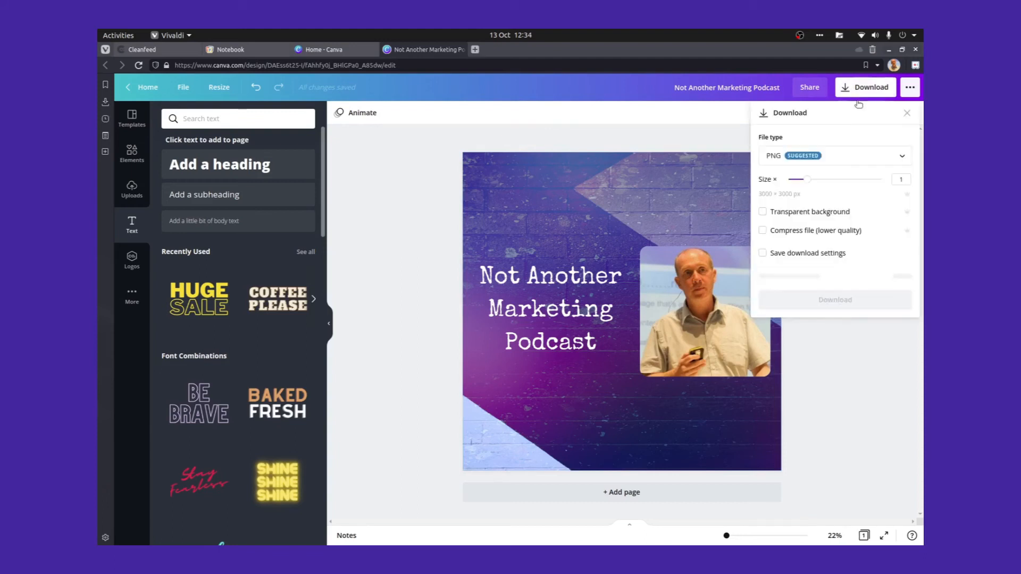
left_click(806, 160)
left_click(806, 192)
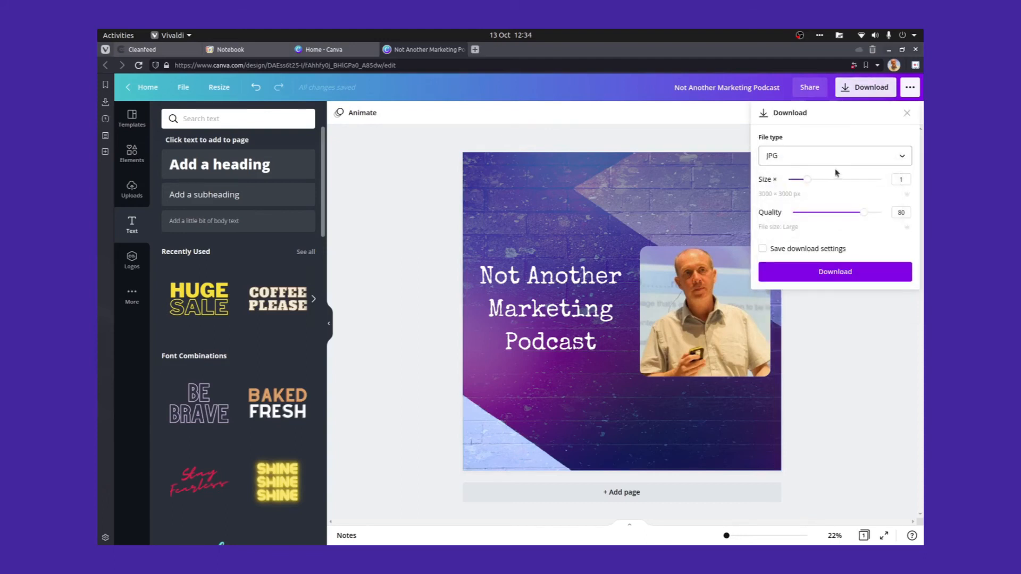
left_click(851, 274)
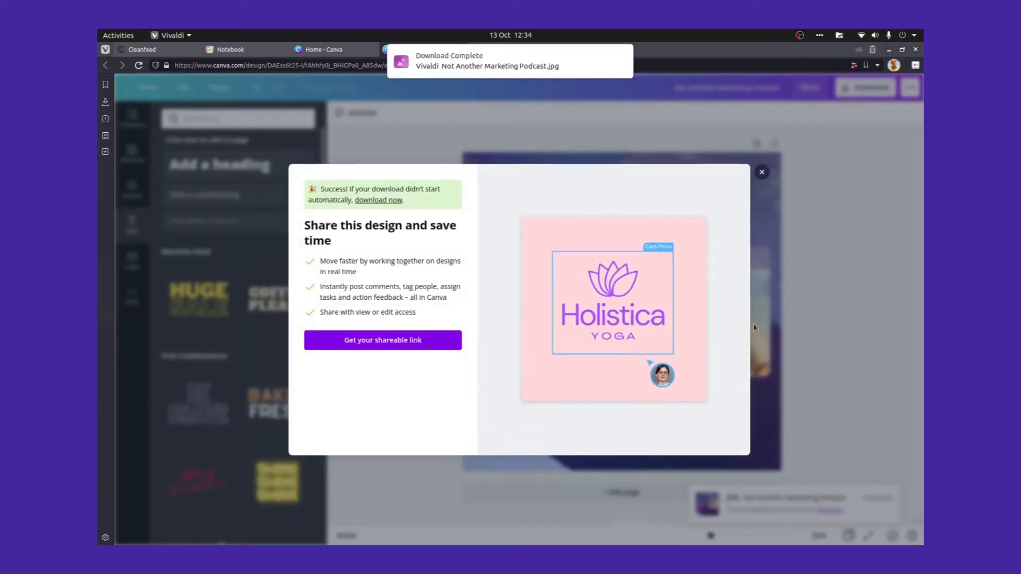
left_click(762, 172)
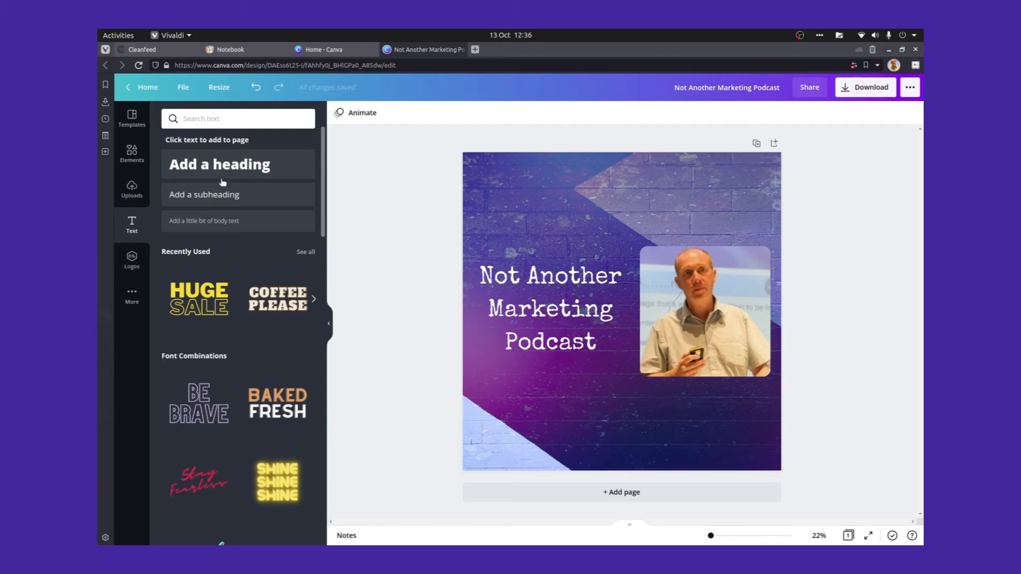
- Make a copy of the design and move the copy's framed photo and heading towards the upper part of the cover
left_click(182, 88)
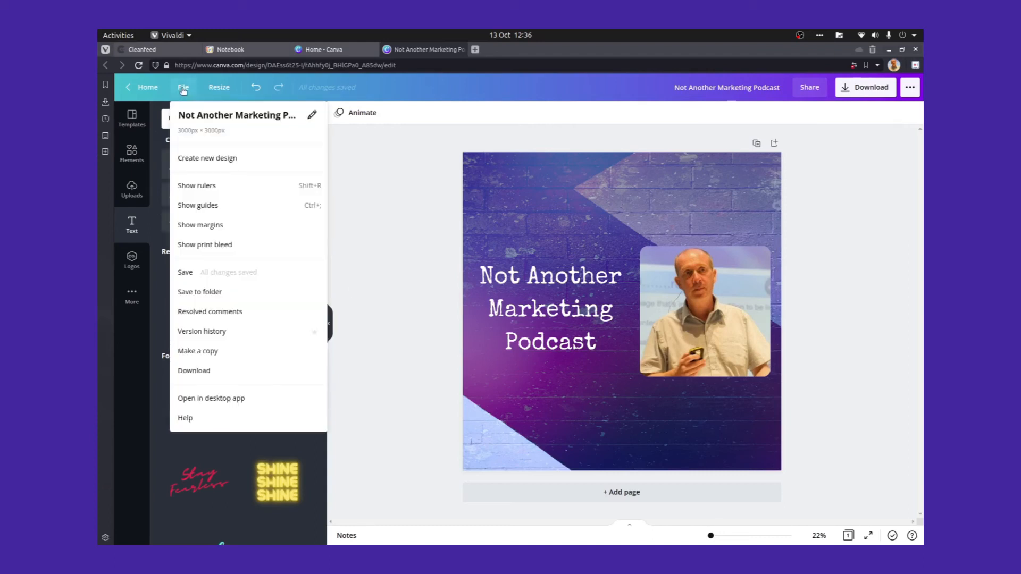
left_click(214, 351)
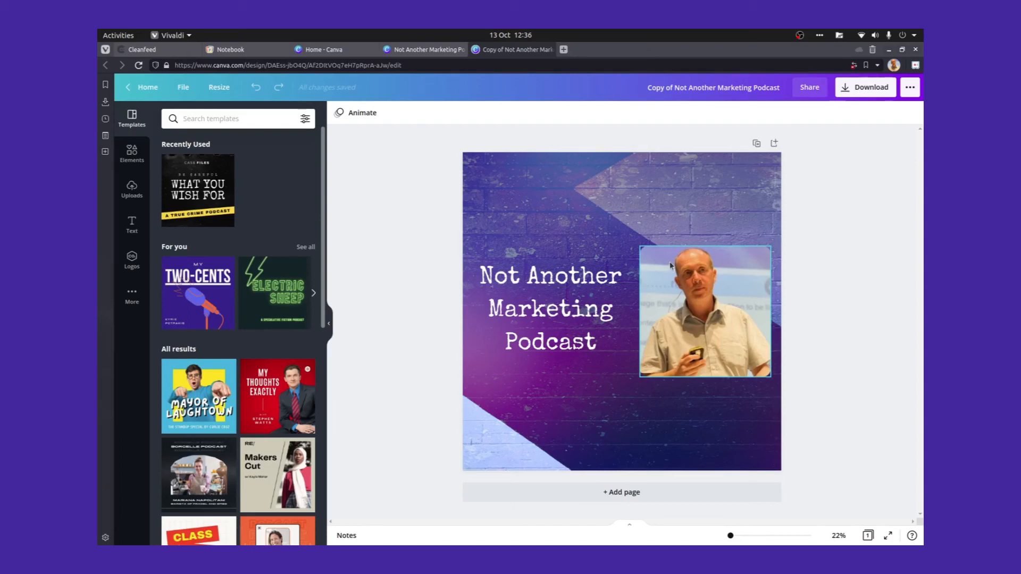
left_click_drag(709, 312, 709, 246)
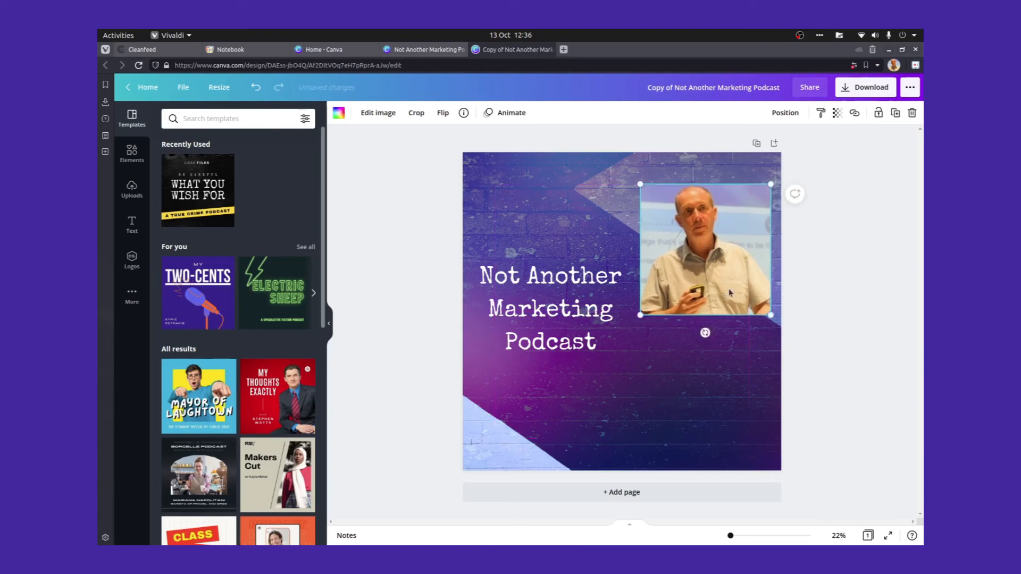
left_click_drag(548, 308, 545, 250)
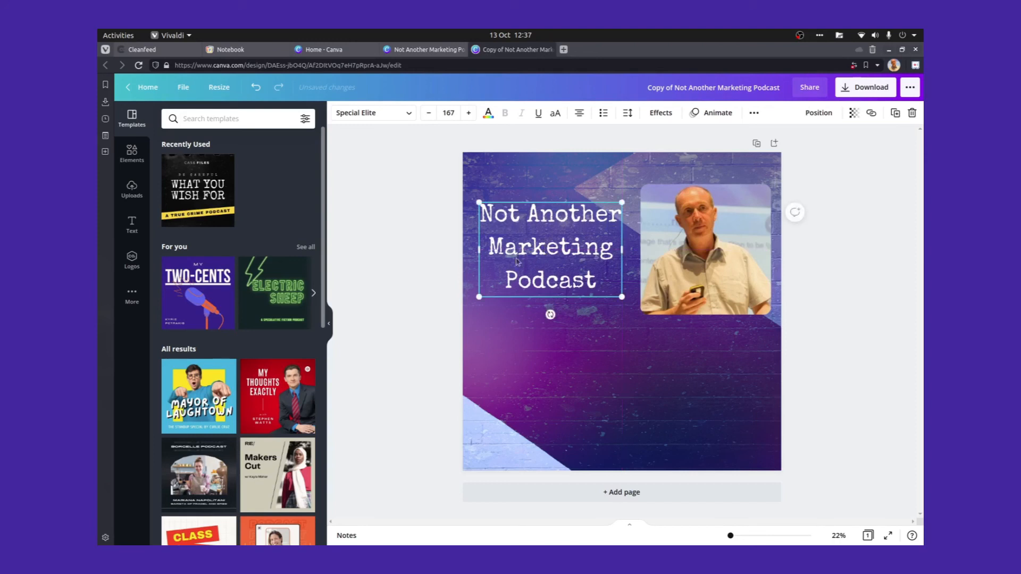
left_click(415, 274)
- Duplicate the framed photo and place the duplicate directly below the original
left_click(666, 271)
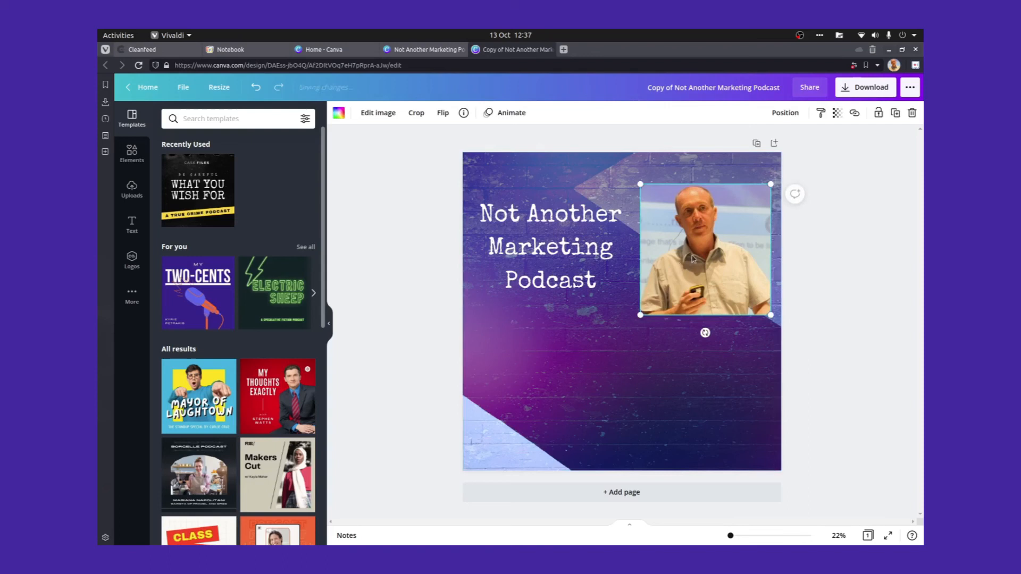
right_click(700, 234)
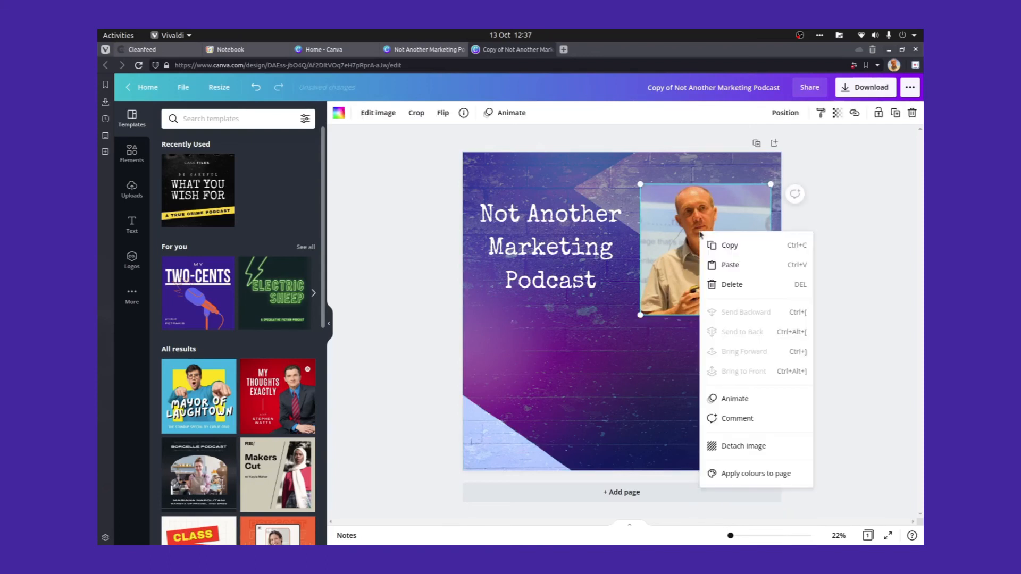
left_click(726, 246)
right_click(697, 373)
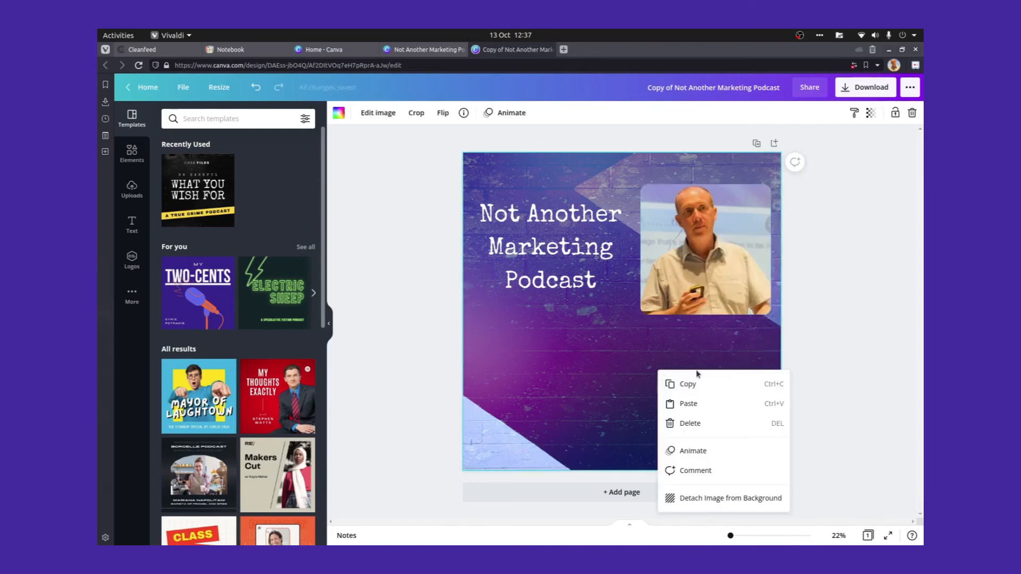
left_click(687, 404)
left_click_drag(694, 250, 696, 387)
left_click(593, 366)
- Shift the upper photo, the heading and the lower photo up slightly to balance the spacing on the cover
left_click(690, 250)
left_click_drag(693, 244, 693, 242)
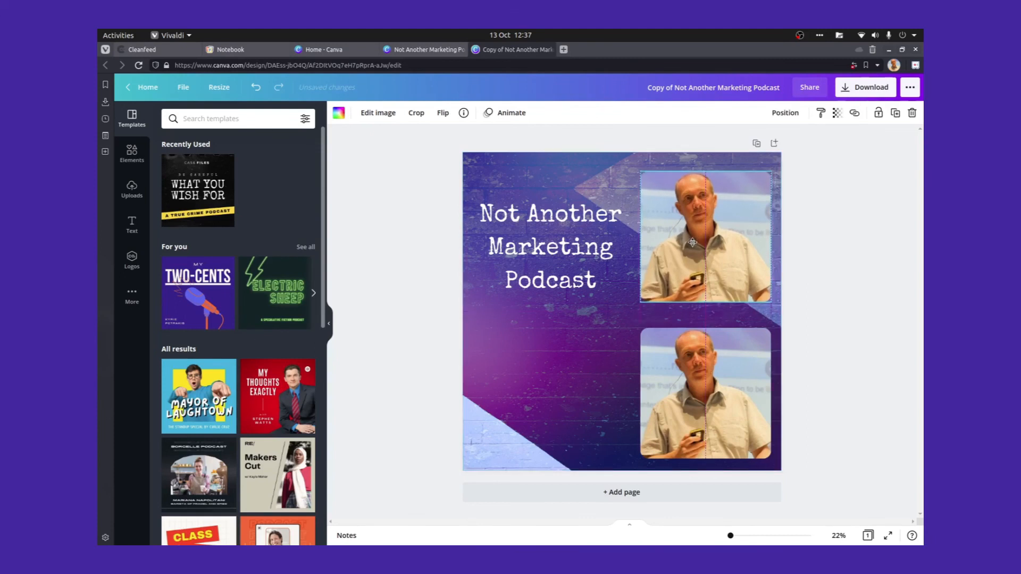
left_click_drag(588, 254, 586, 242)
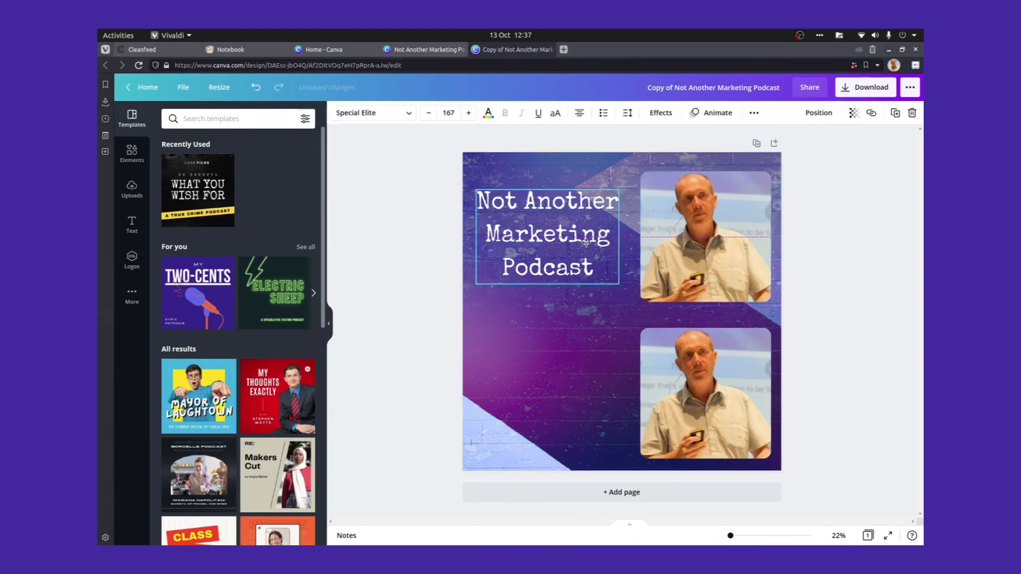
left_click_drag(707, 386, 706, 375)
left_click(585, 376)
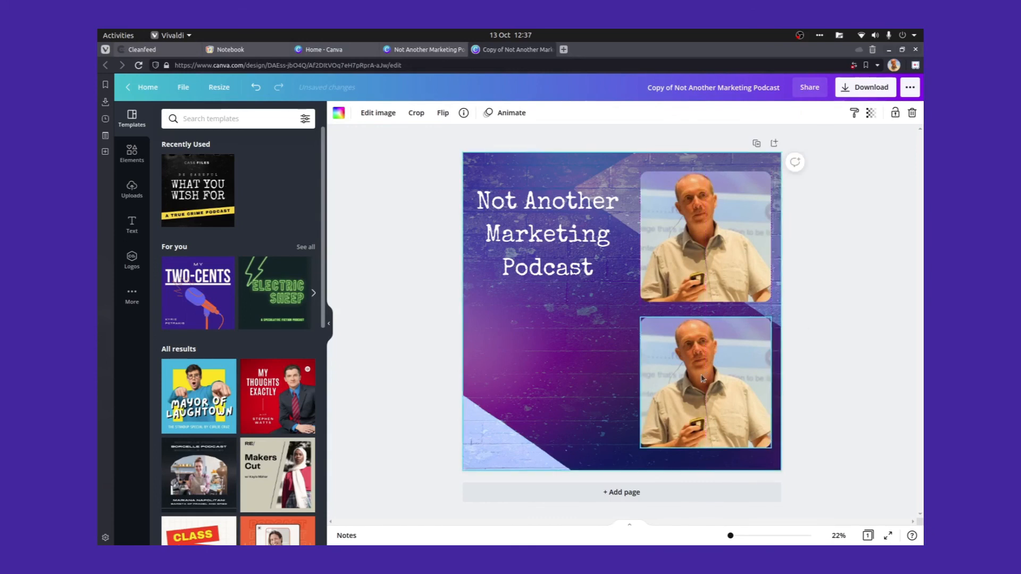
- Remove the picture from the lower frame and fill it with the uploaded photo of the man in the blue shirt
left_click(737, 375)
key("Delete")
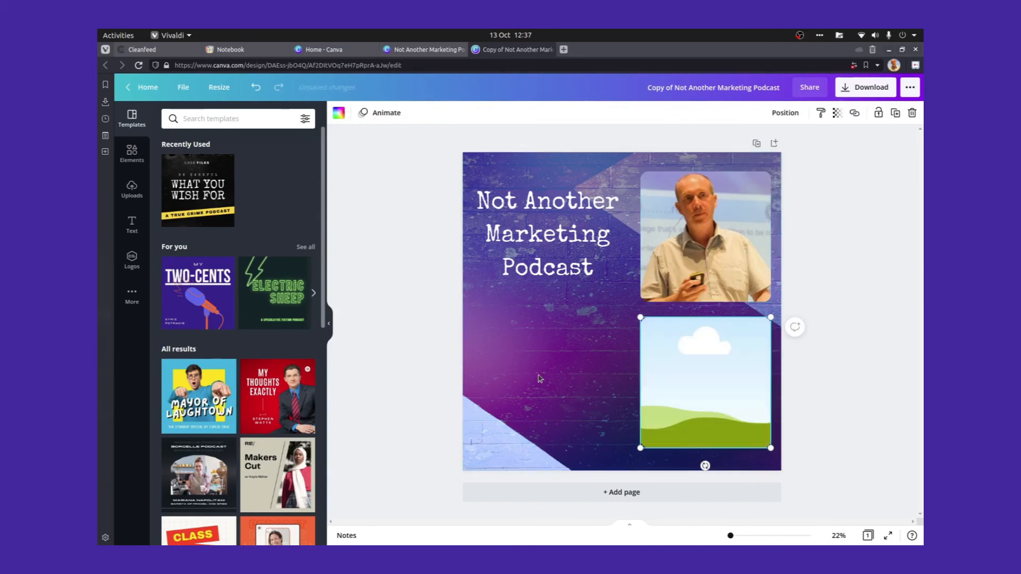
left_click(143, 199)
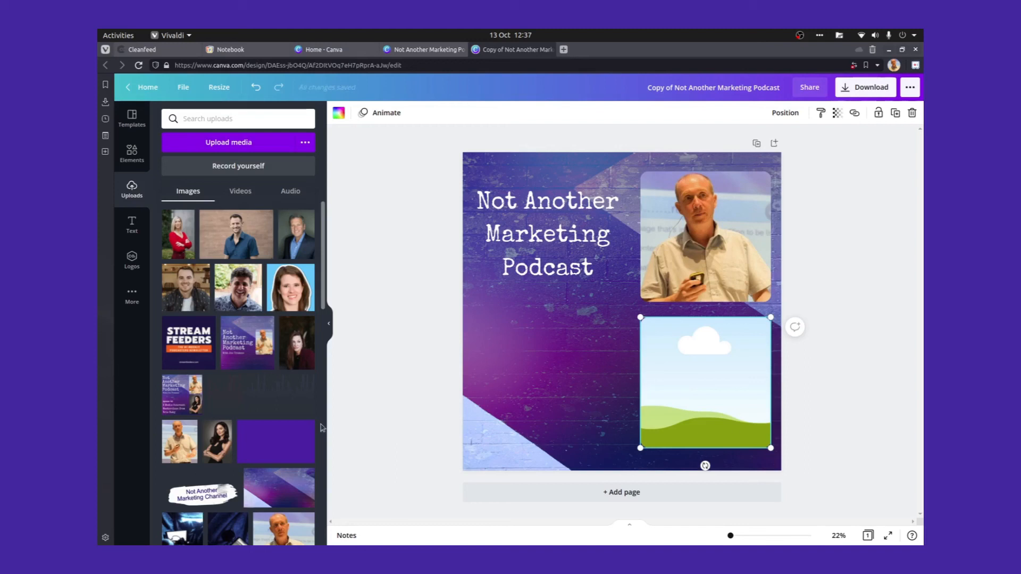
left_click_drag(244, 241, 646, 352)
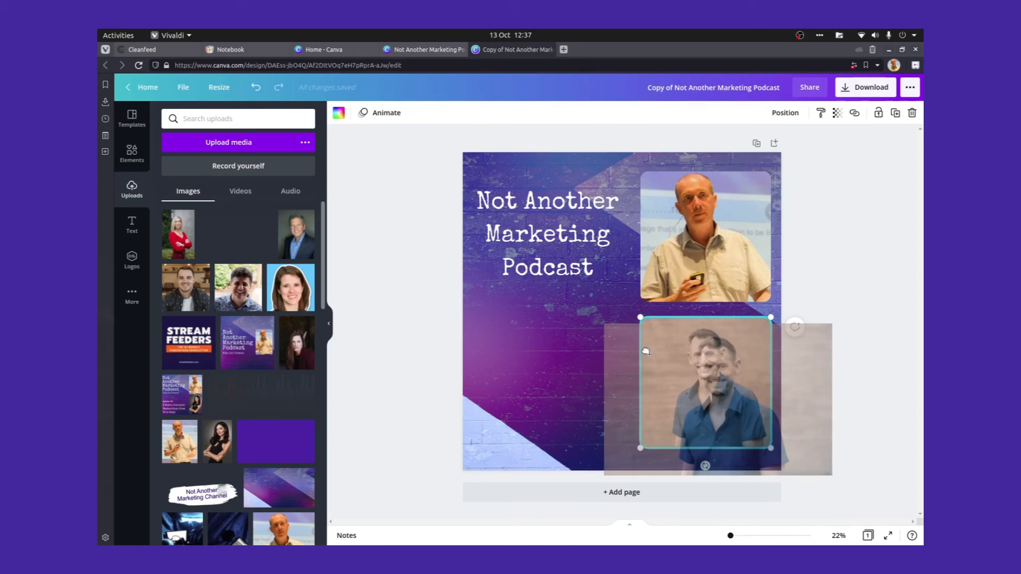
left_click_drag(647, 352, 646, 351)
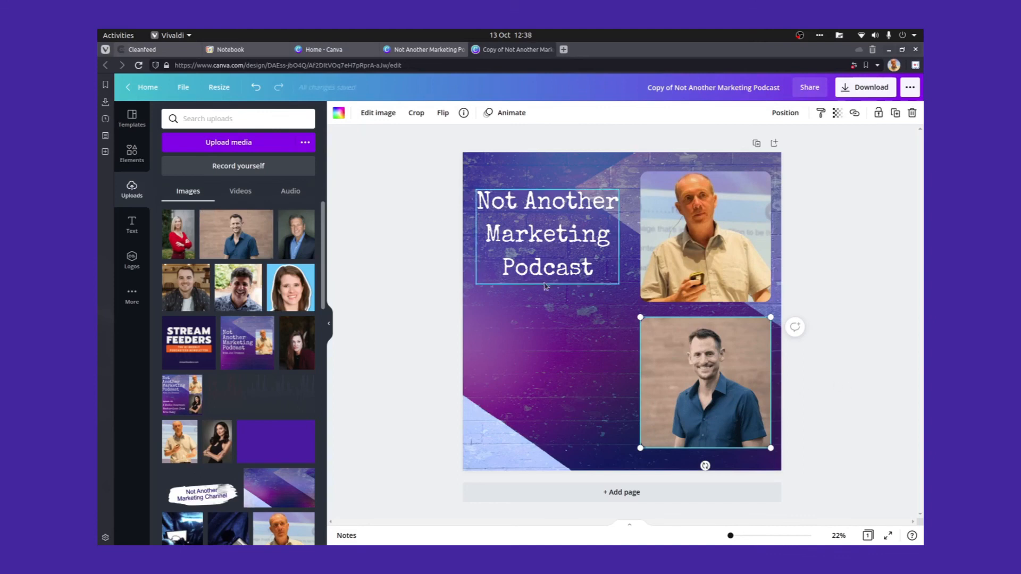
- Duplicate the heading and place the duplicate beside the lower photo, aligned with the original heading
left_click(538, 242)
right_click(539, 242)
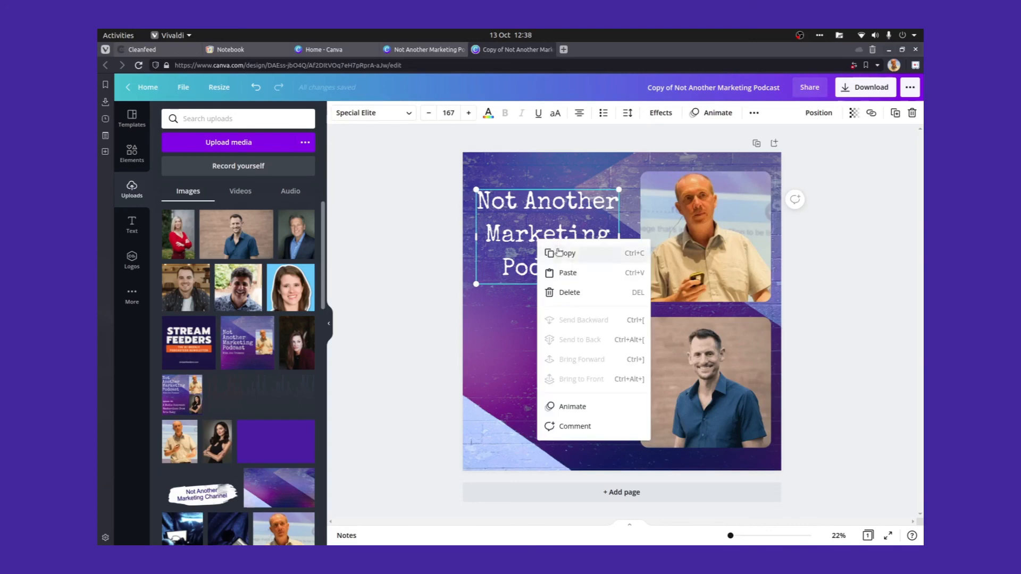
left_click(556, 251)
right_click(535, 346)
left_click(545, 377)
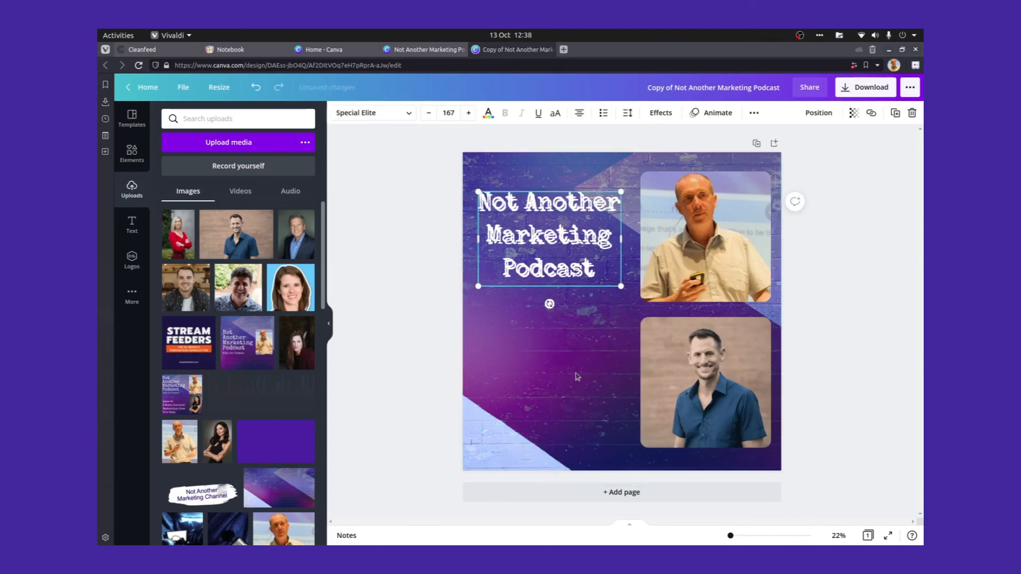
left_click_drag(543, 278, 543, 392)
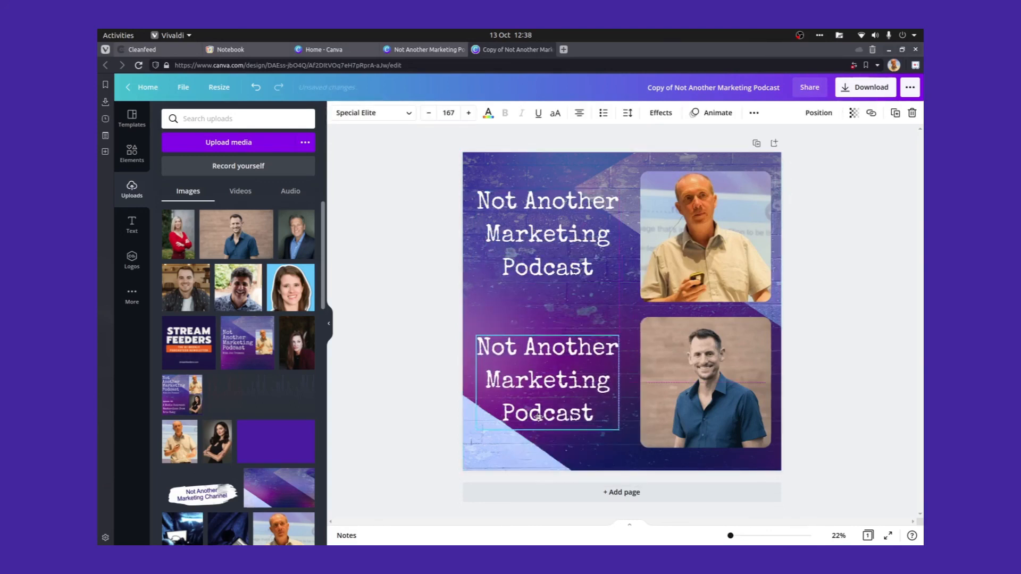
- Replace the duplicated heading's text with "Episode 118" followed by "Name of the episdoe here" on a new line
double_click(542, 391)
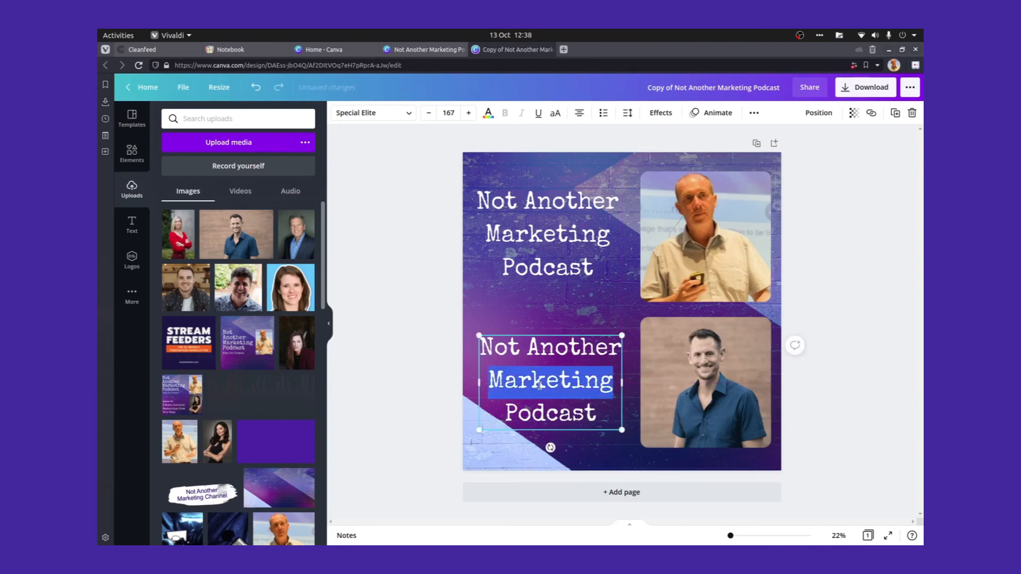
left_click(571, 411)
left_click_drag(570, 410, 485, 354)
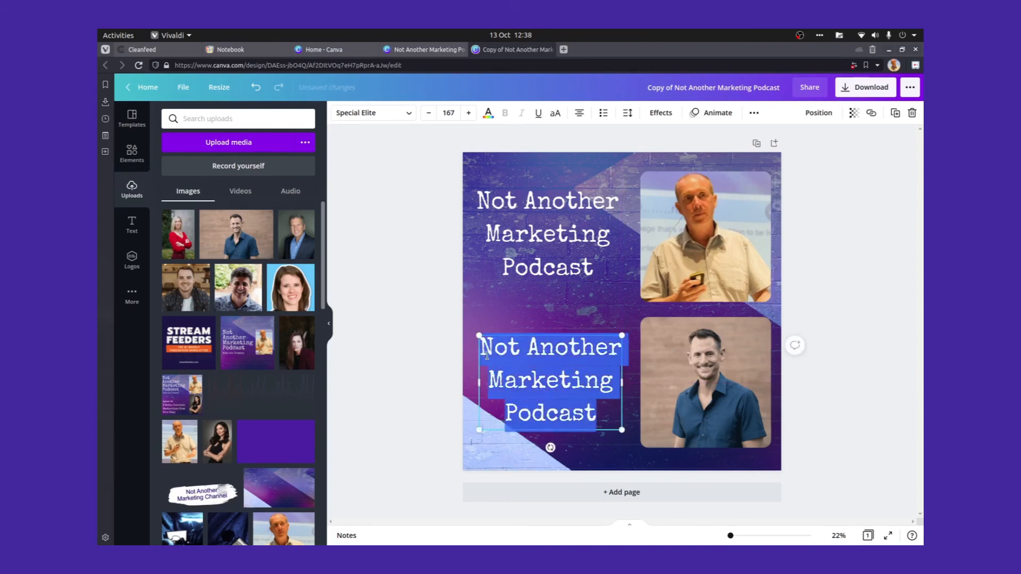
type("Epis")
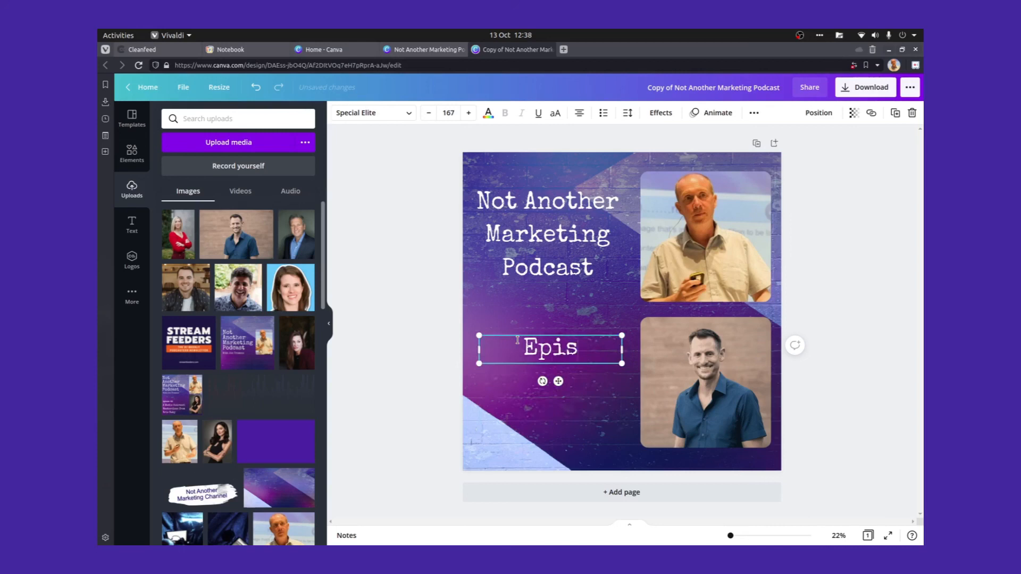
type("ode 118")
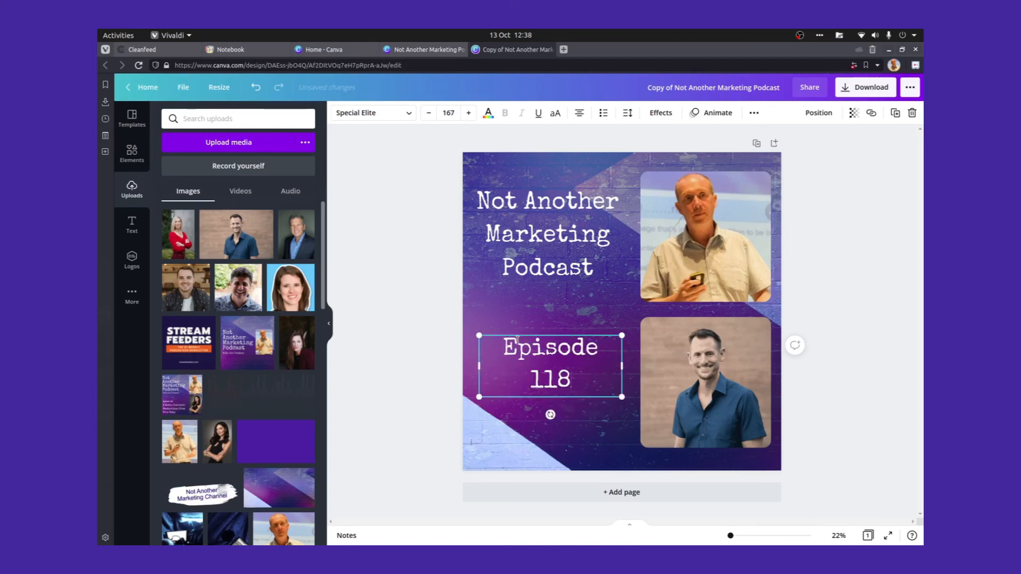
key("Return")
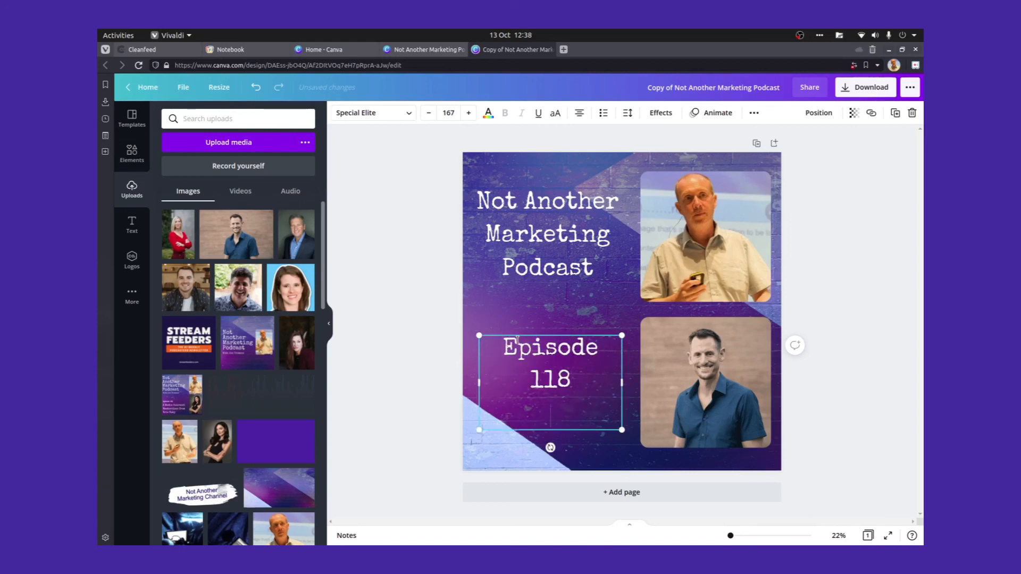
type("Gr")
key("BackSpace")
key("BackSpace")
type("Name of")
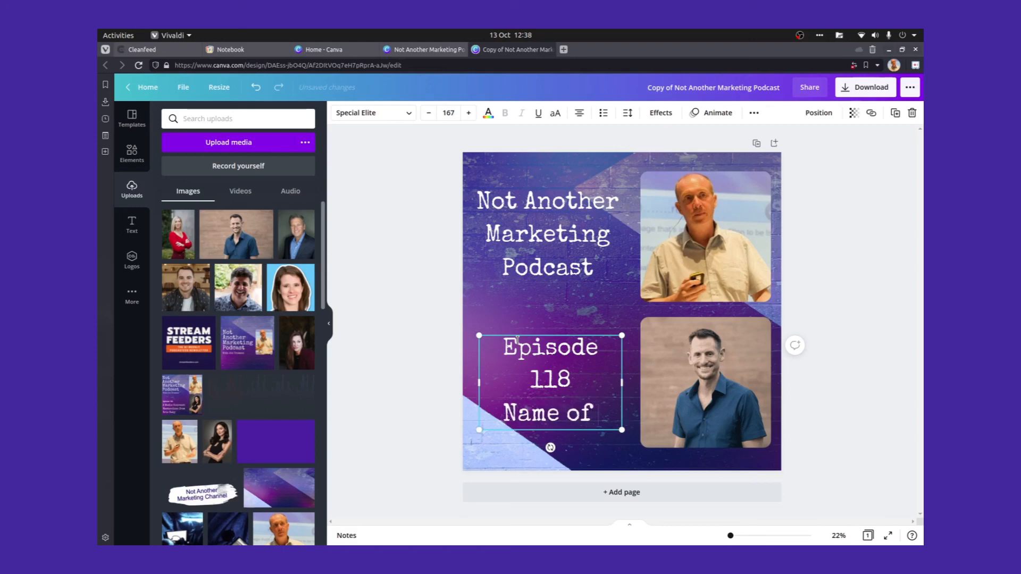
type(" the episdoe here")
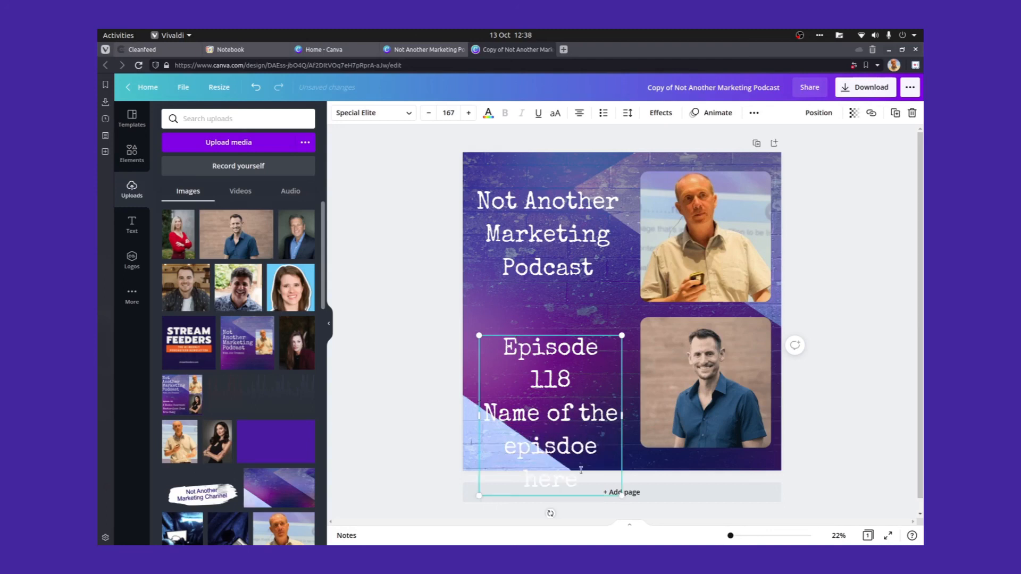
- Reduce the font size of the whole episode text beside the lower photo to 120
left_click_drag(499, 351, 594, 483)
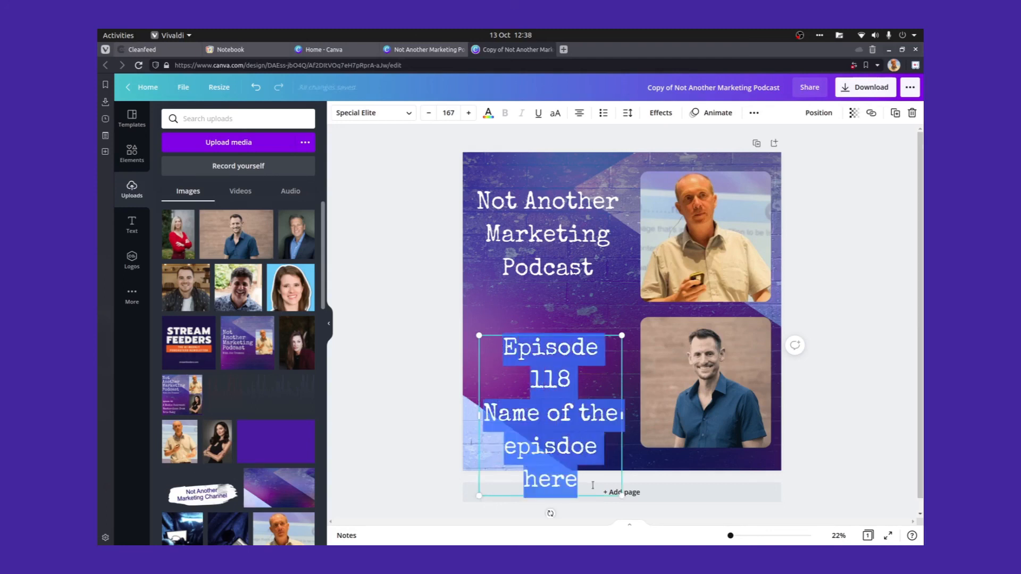
left_click(429, 113)
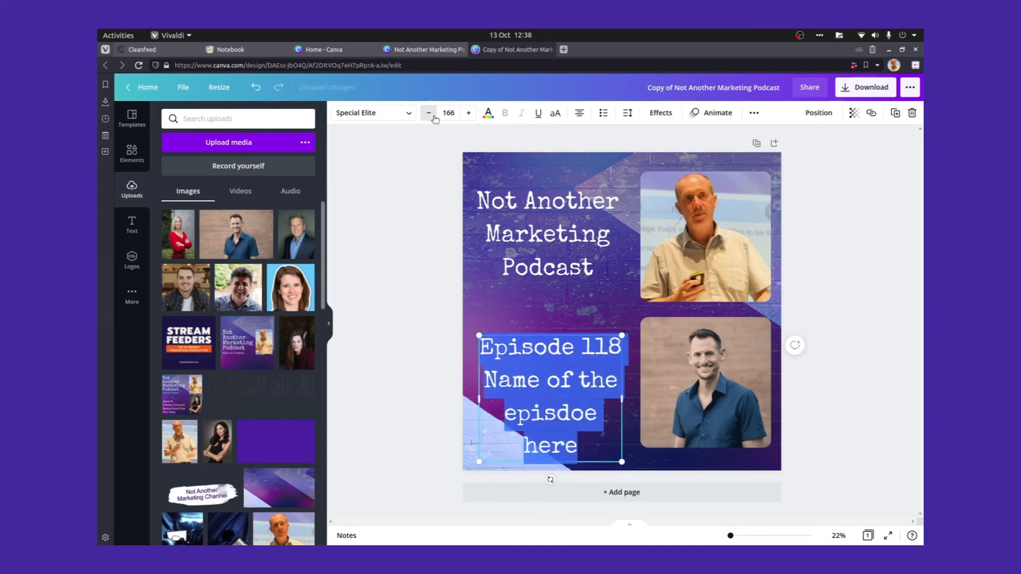
left_click(433, 116)
left_click(434, 116)
left_click(433, 116)
left_click(434, 116)
left_click(433, 116)
left_click(433, 116)
left_click(433, 116)
left_click(433, 116)
left_click(573, 320)
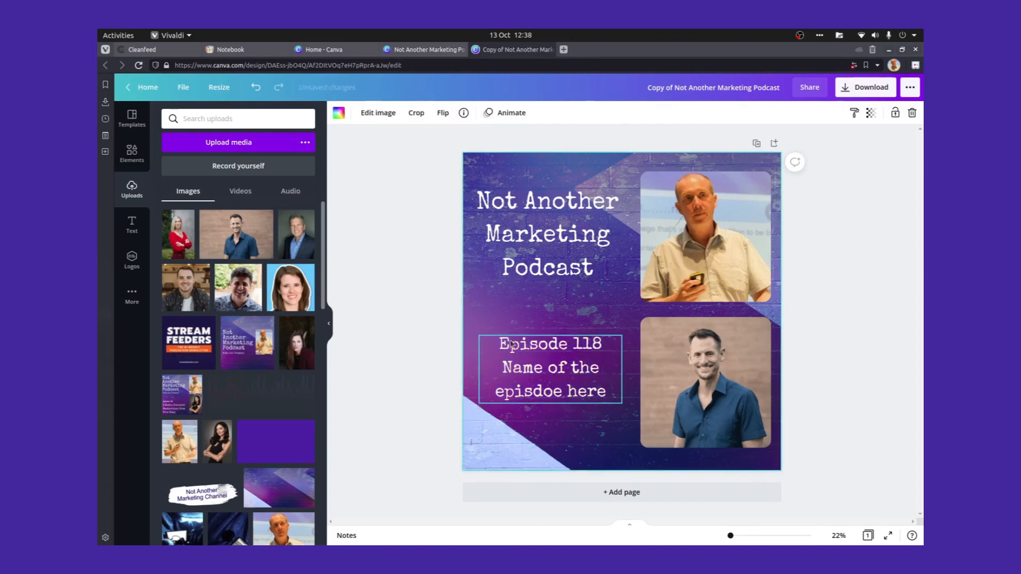
- Left-align all lines of the episode text and move its text box down slightly beside the lower photo
left_click(505, 344)
triple_click(513, 344)
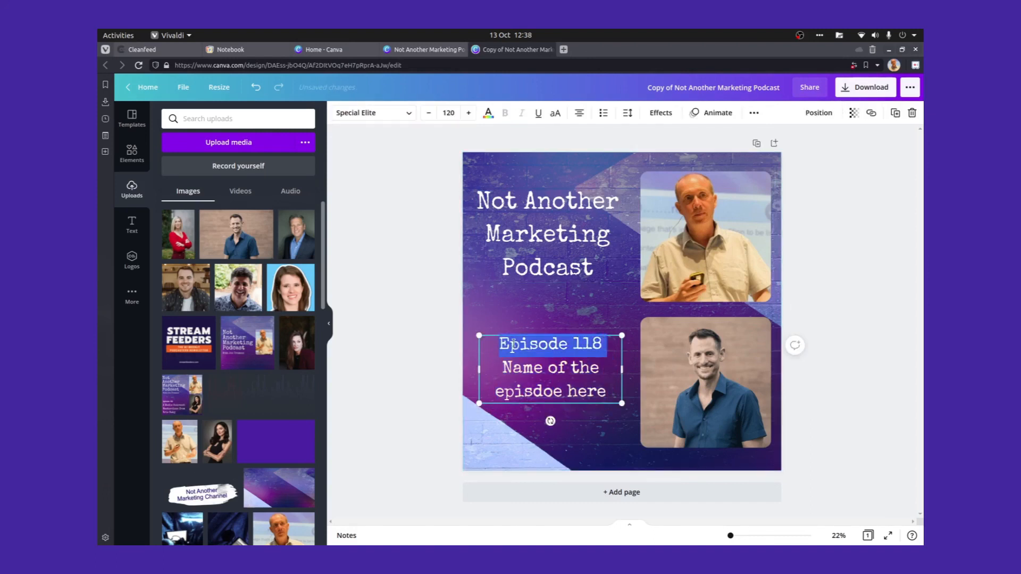
left_click(503, 344)
left_click_drag(503, 344, 605, 392)
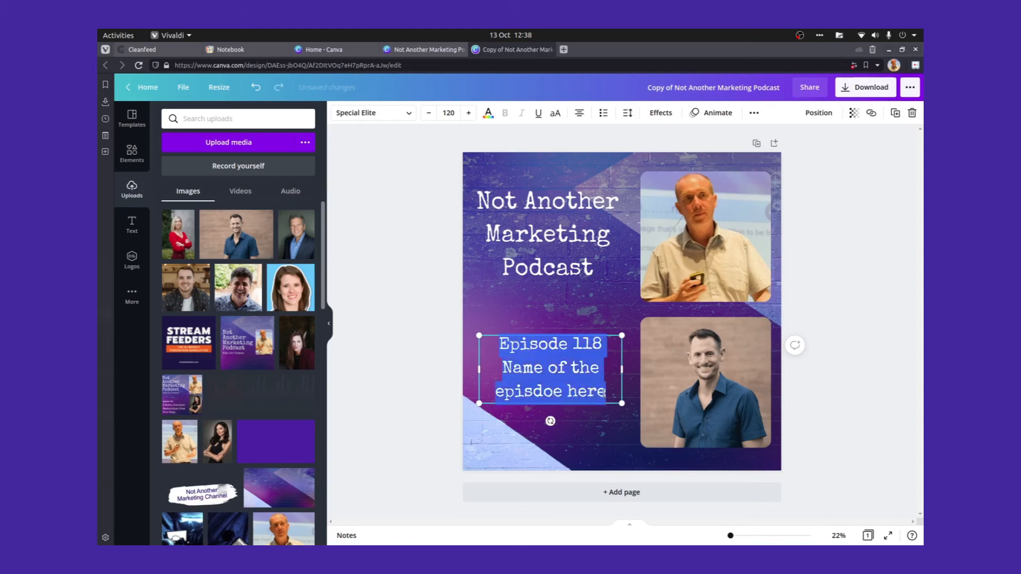
left_click(580, 113)
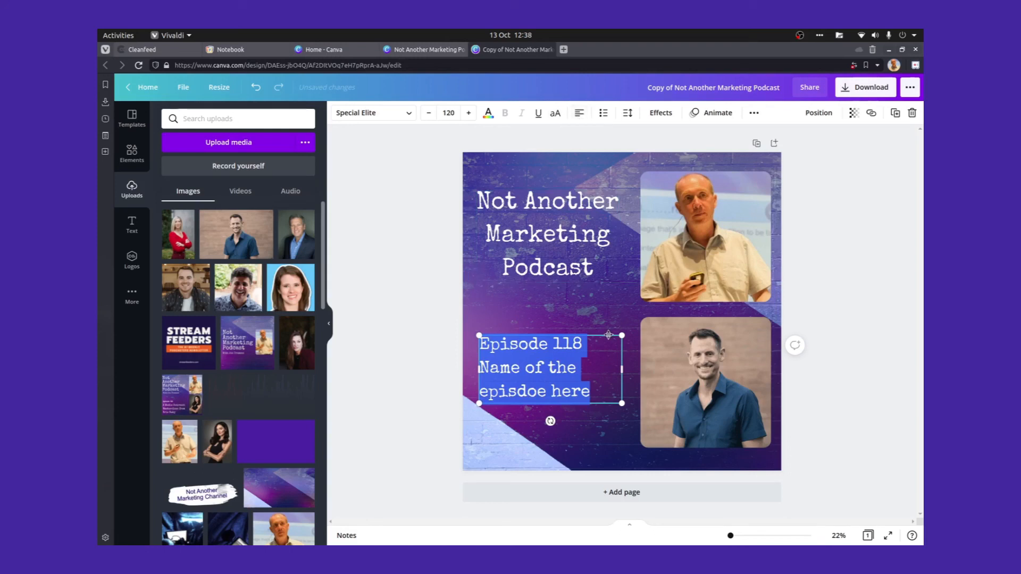
left_click_drag(609, 335, 607, 348)
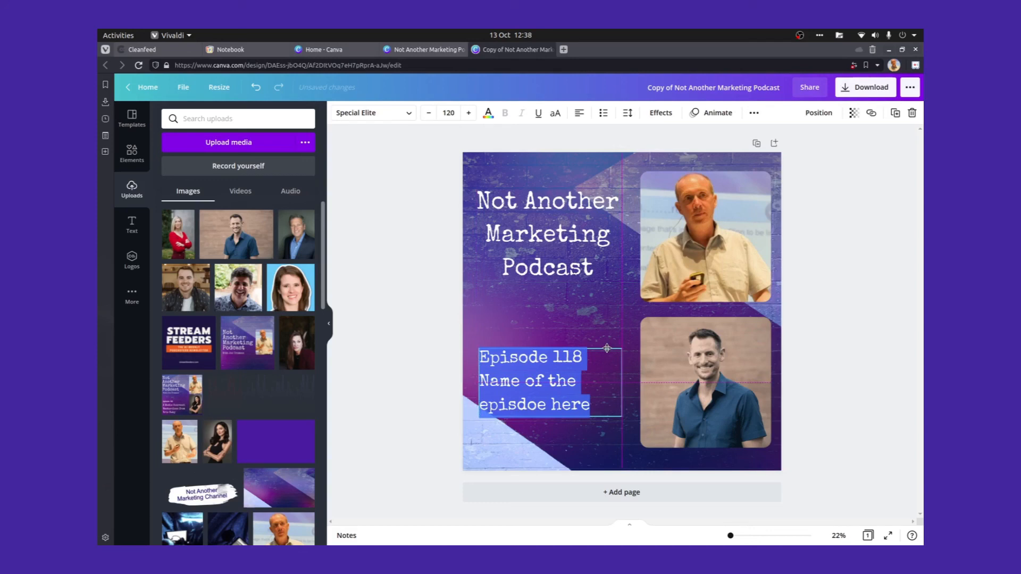
left_click_drag(606, 348, 607, 348)
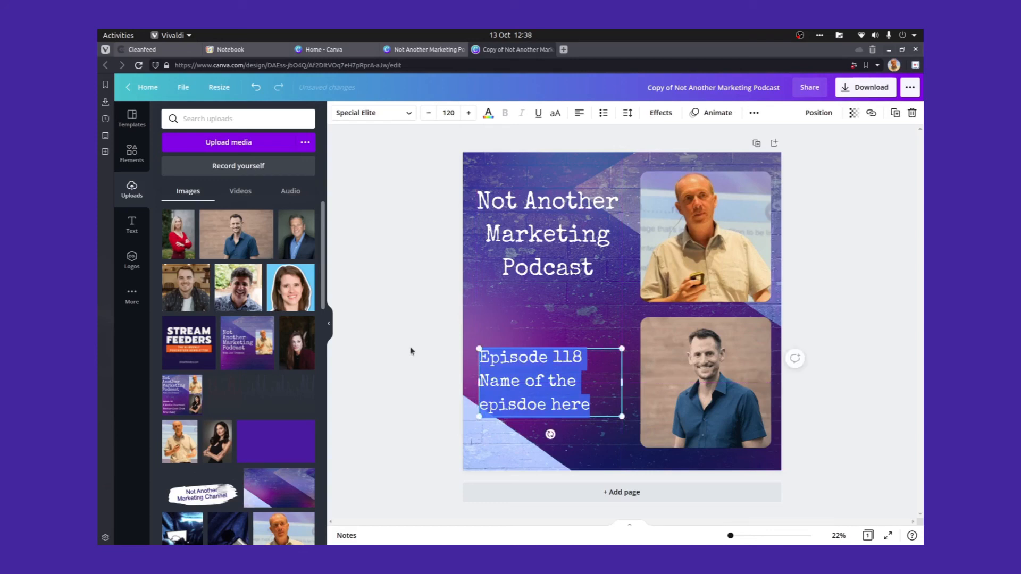
left_click(410, 351)
- Correct "episdoe" to "episode" in the episode text and shift the text box slightly to the right
left_click(512, 409)
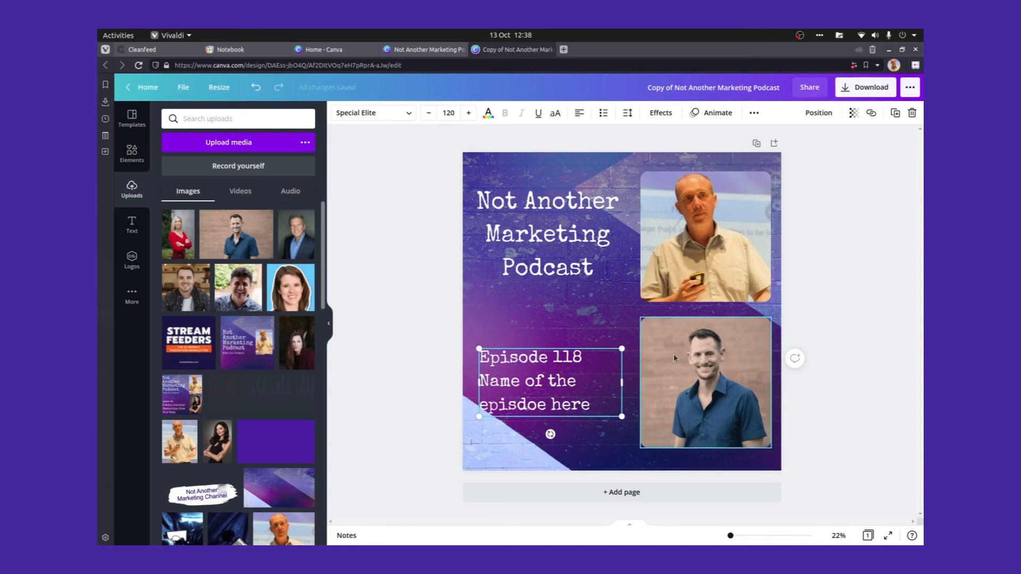
key("BackSpace")
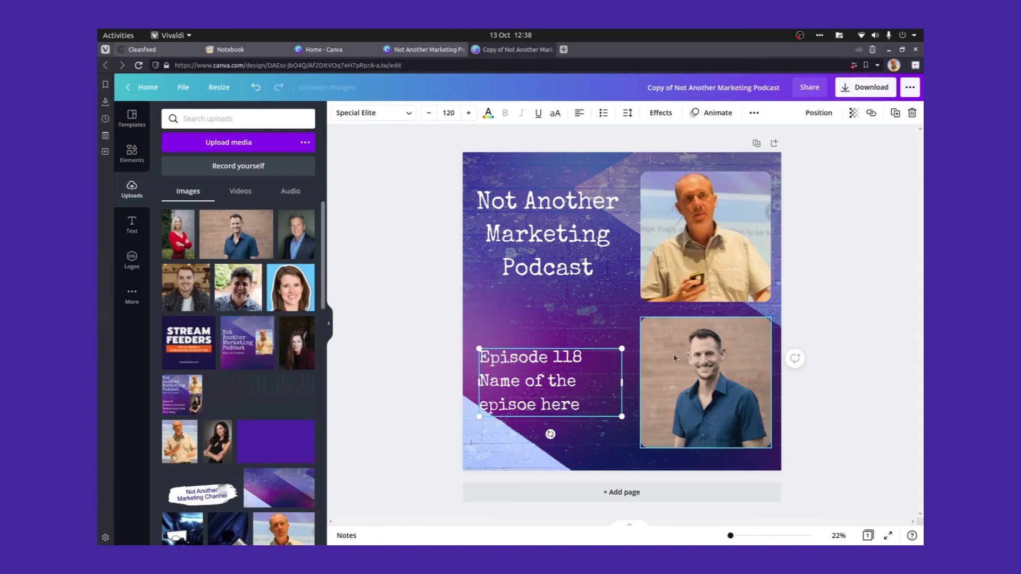
key("Right")
type("d")
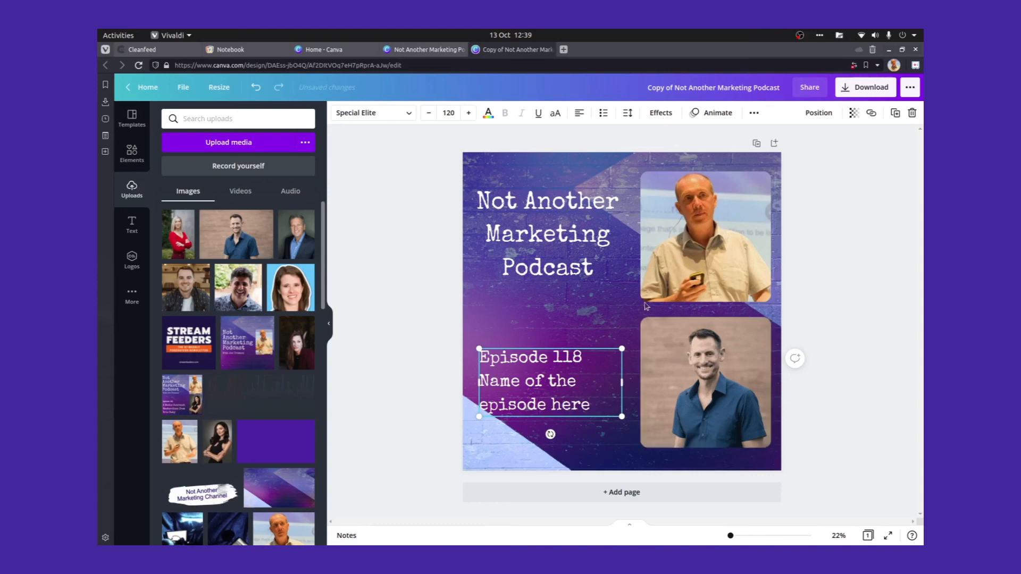
left_click(464, 341)
left_click(407, 349)
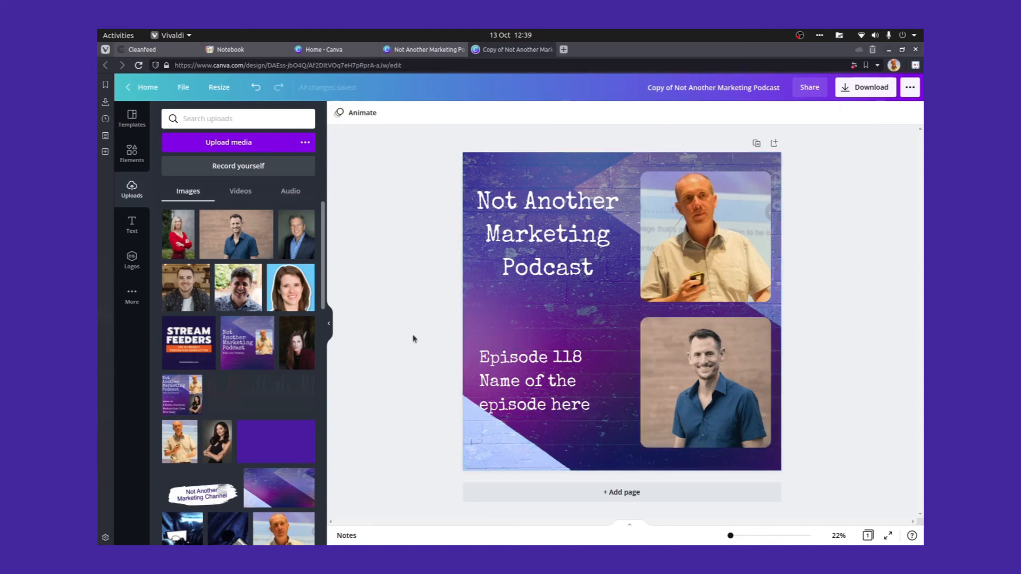
left_click_drag(526, 357, 530, 354)
left_click(383, 359)
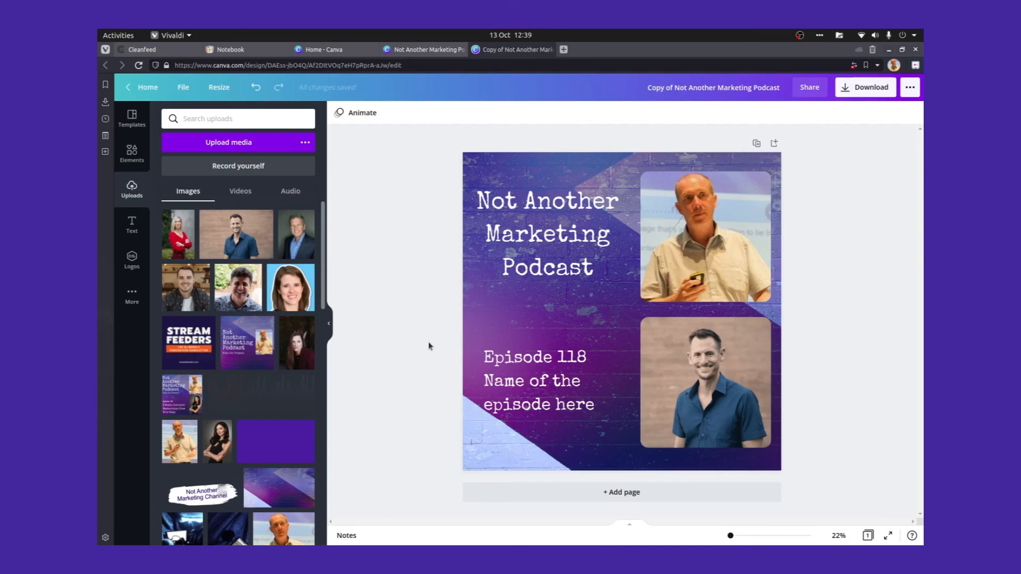
- Open the download settings for the episode artwork and choose JPG as the file type
left_click(857, 90)
left_click(825, 155)
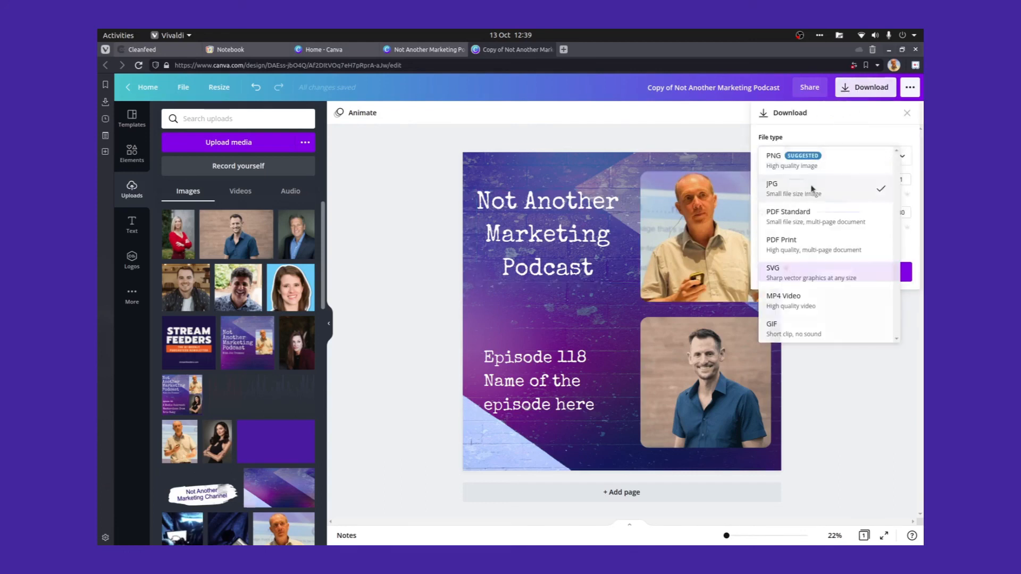
left_click(833, 185)
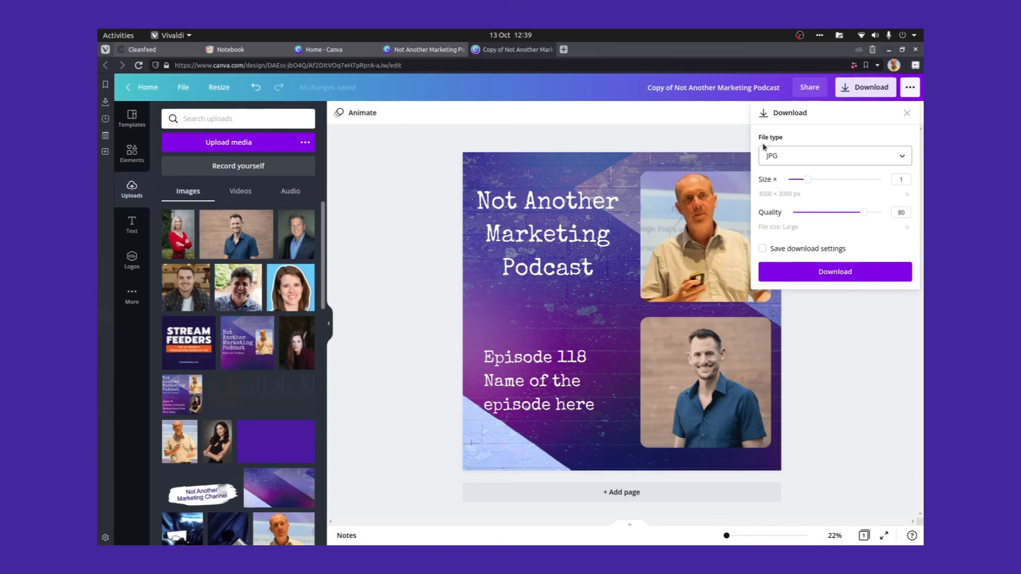